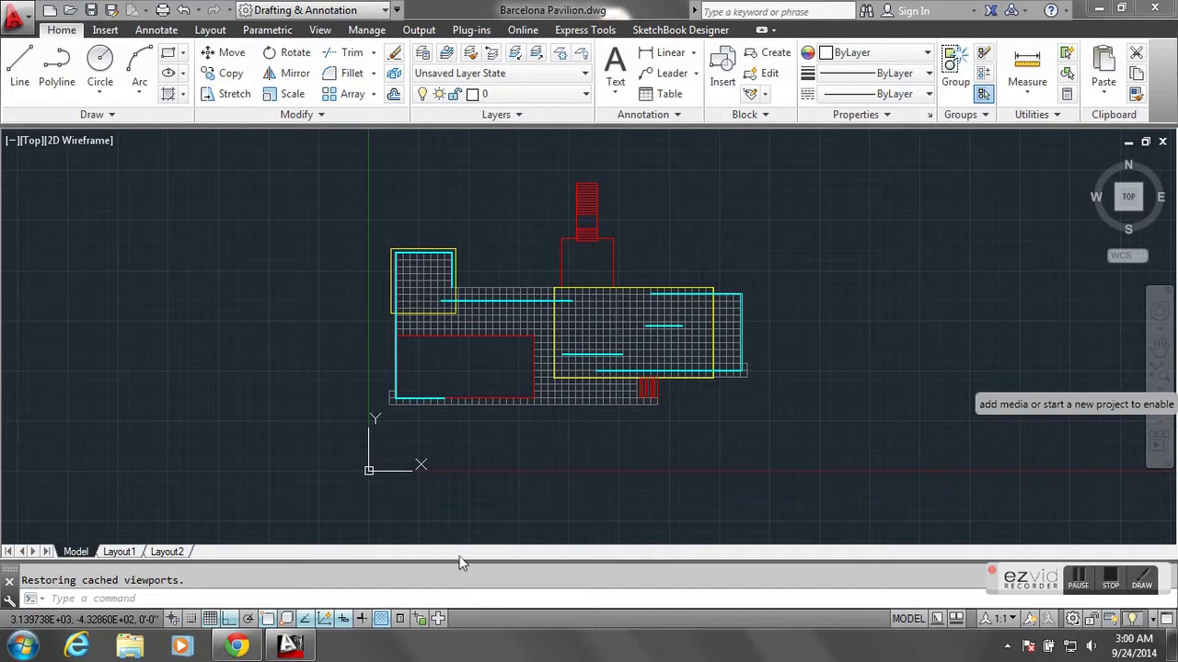
- Switch from Model space to the Layout1 sheet of Barcelona Pavilion.dwg
{"action": "mouse_move", "coordinate": [116, 553]}
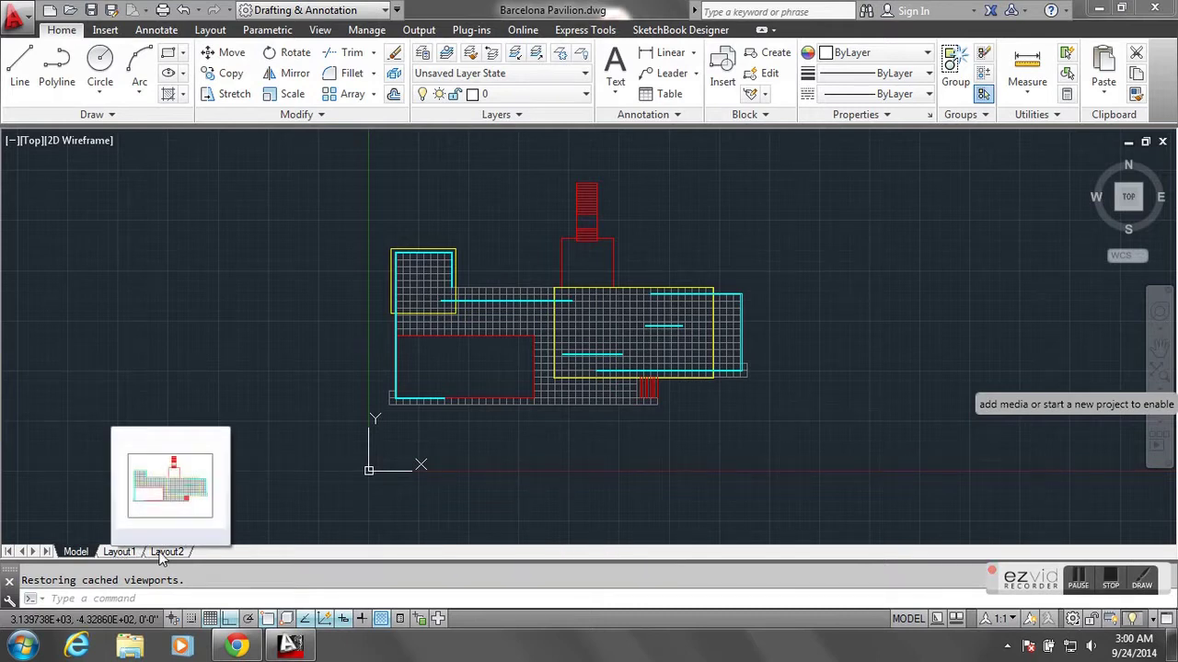
{"action": "mouse_move", "coordinate": [162, 554]}
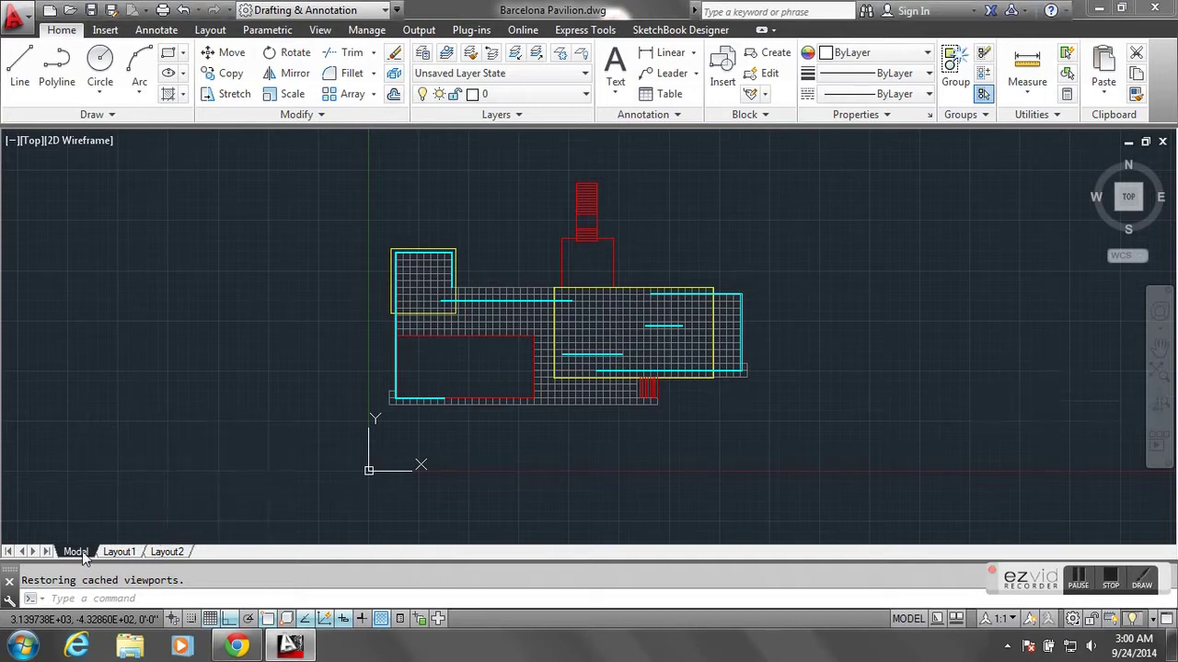
{"action": "left_click", "coordinate": [114, 552]}
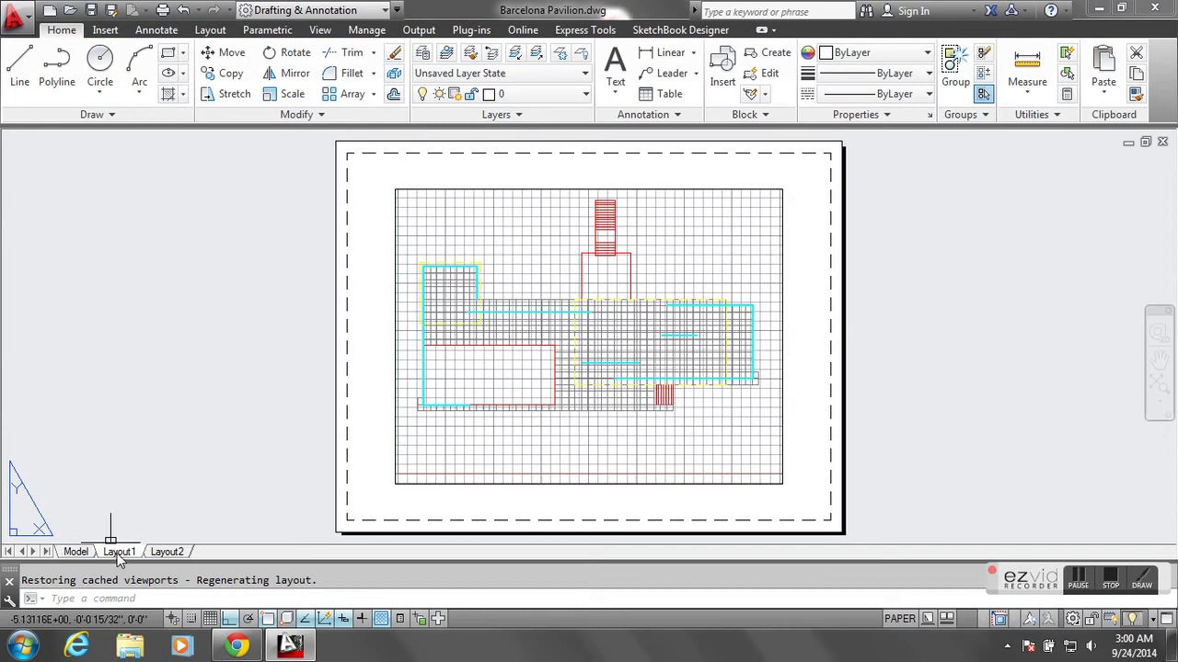
- Open the Page Setup Manager from the Layout1 tab's context menu
{"action": "right_click", "coordinate": [118, 555]}
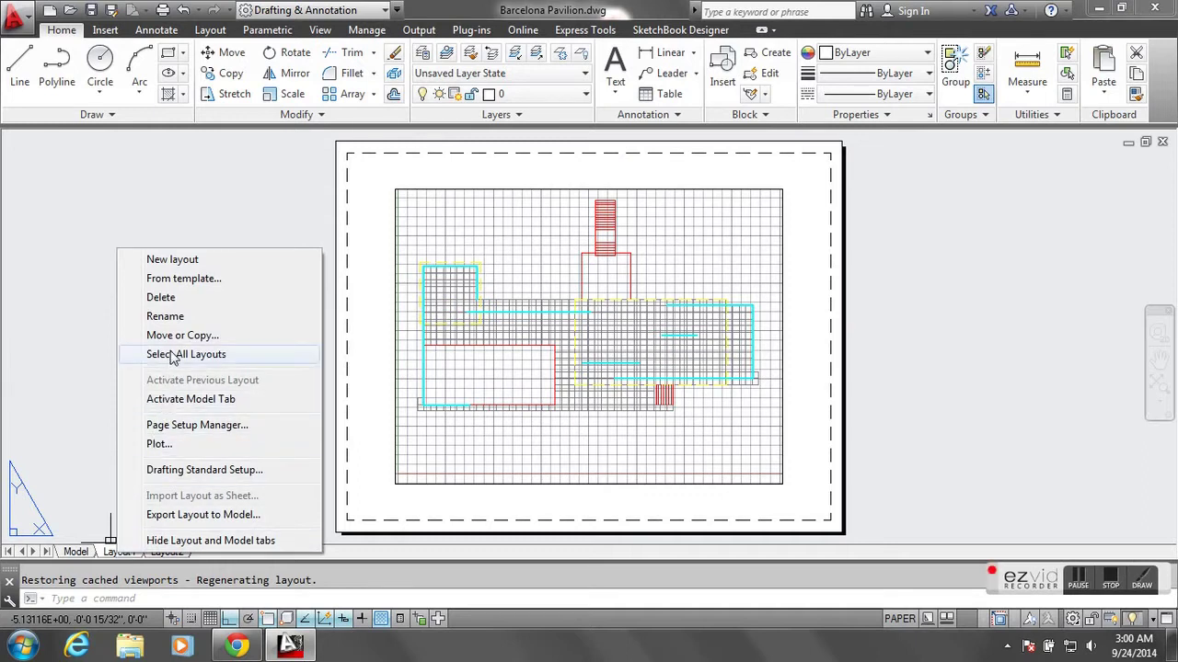
{"action": "left_click", "coordinate": [211, 429]}
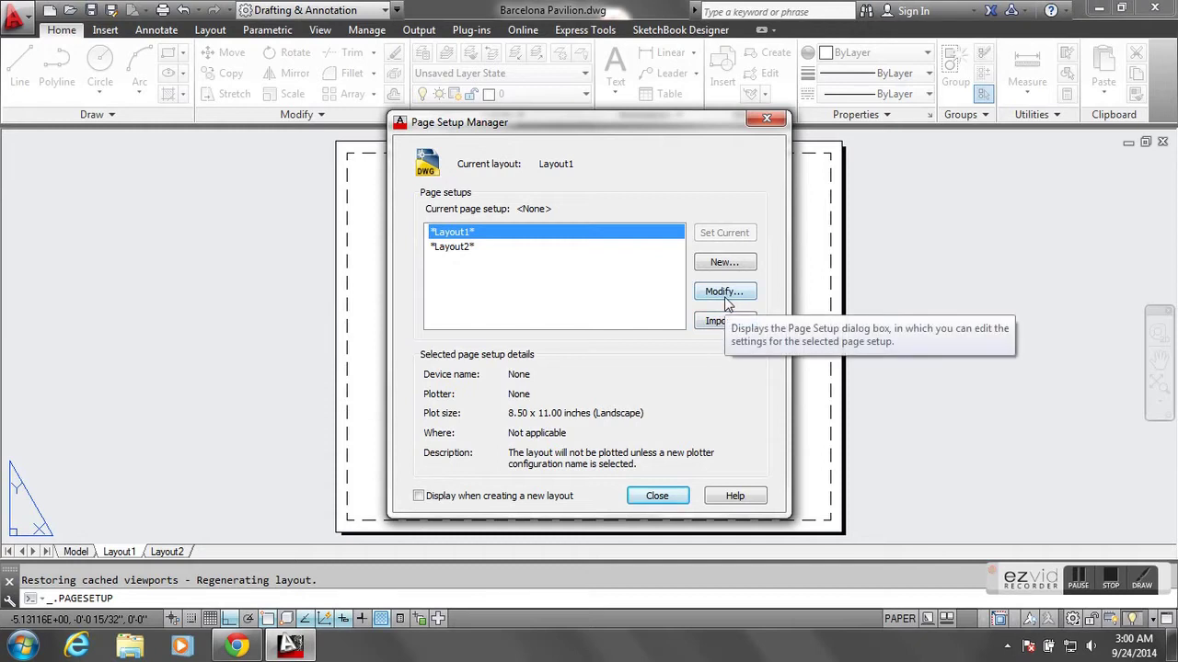
- Open the Page Setup - Layout1 dialog for the *Layout1* page setup
{"action": "left_click", "coordinate": [725, 300]}
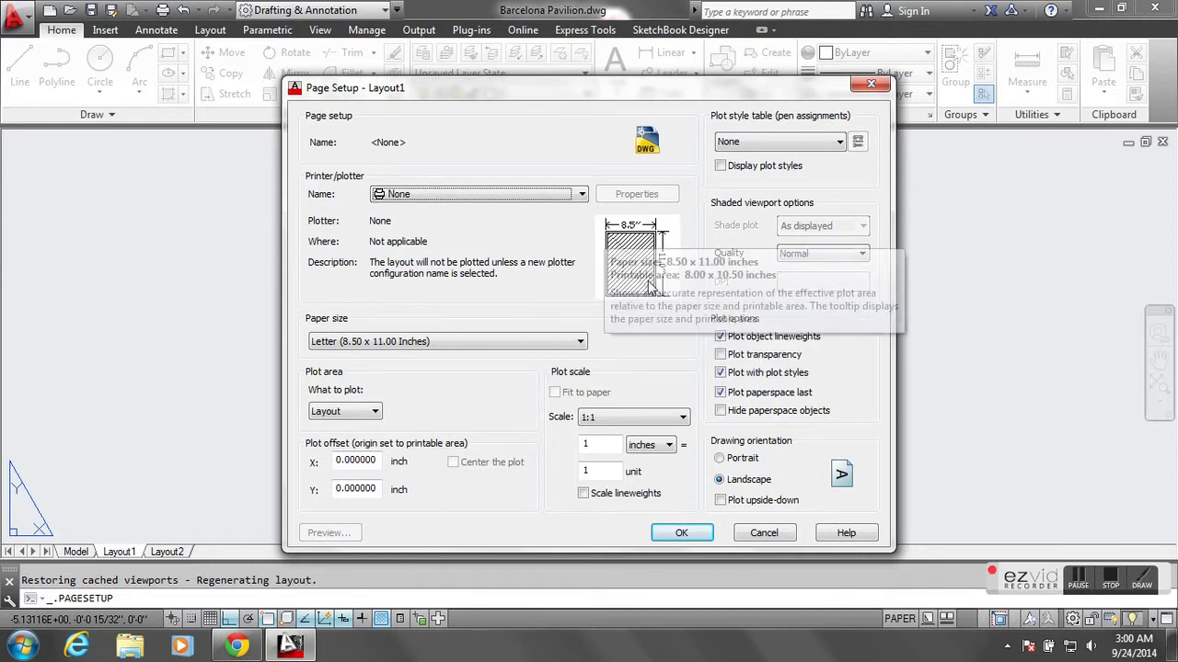
{"action": "mouse_move", "coordinate": [624, 275]}
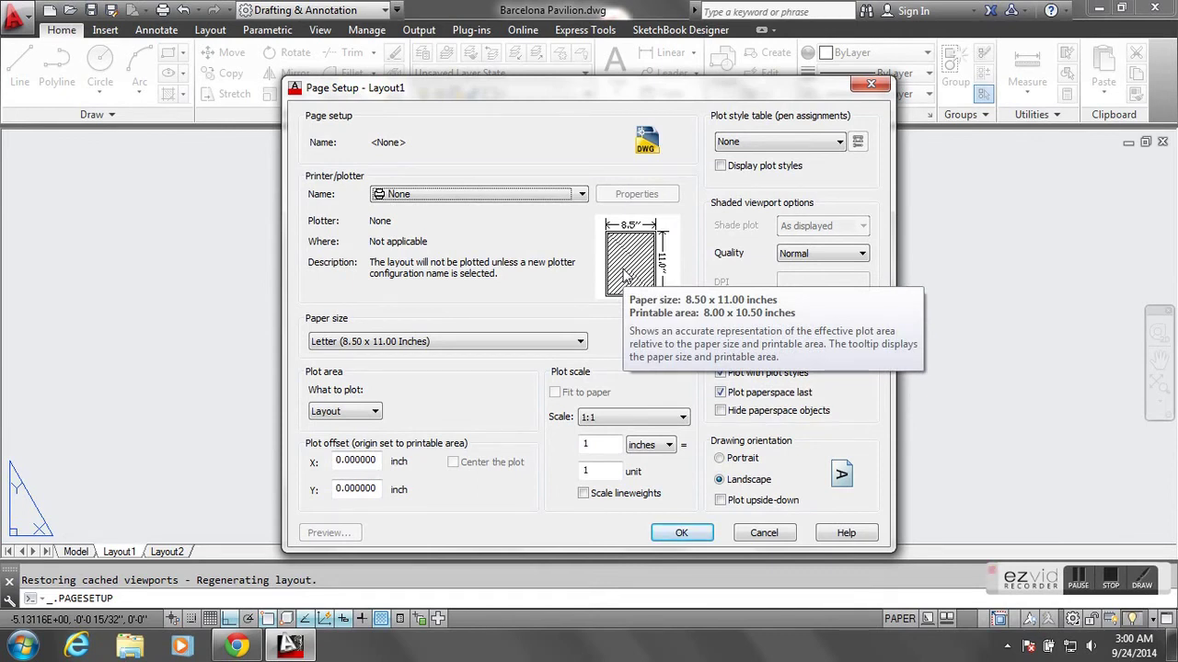
{"action": "mouse_move", "coordinate": [564, 291]}
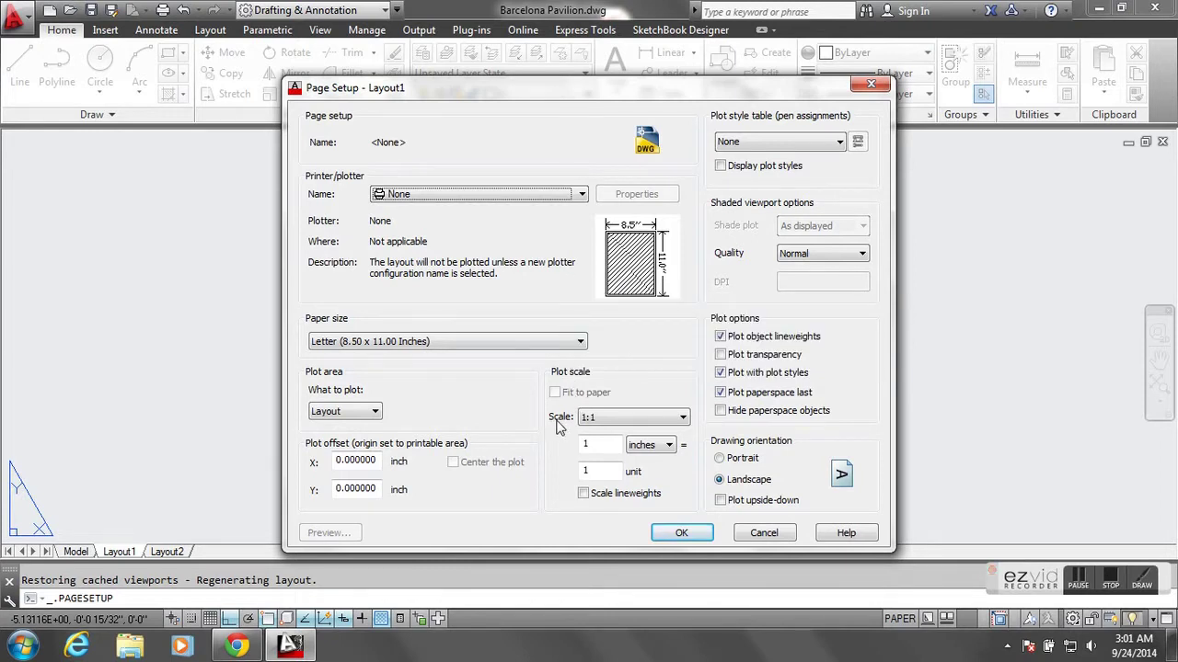
{"action": "mouse_move", "coordinate": [590, 423]}
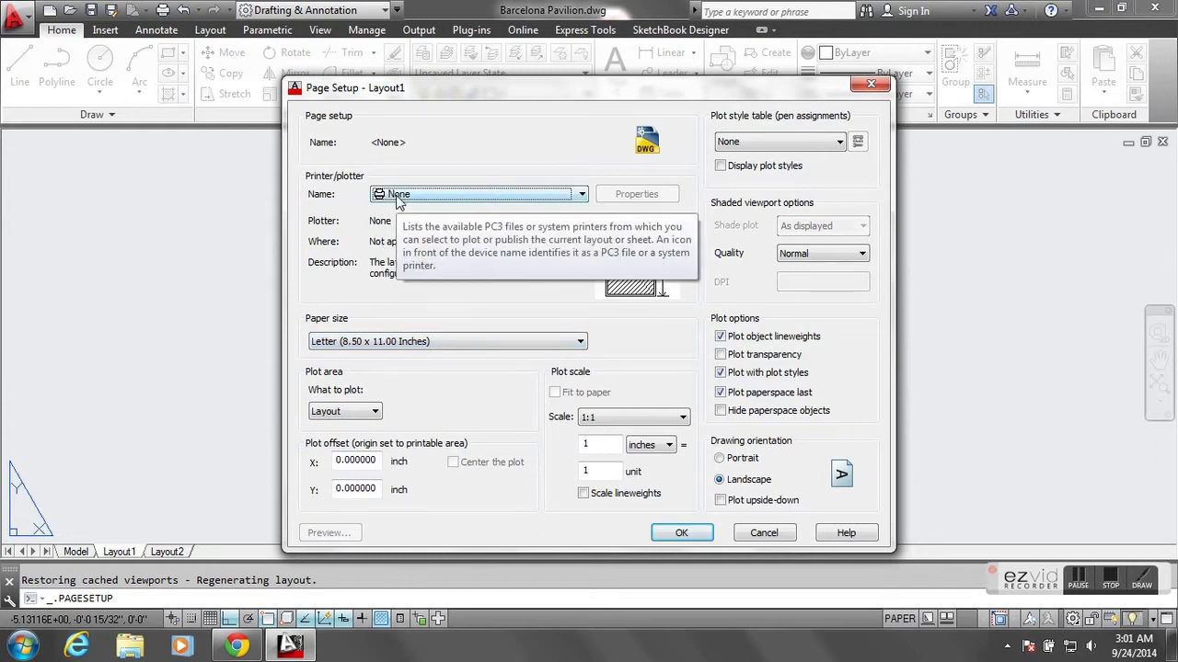
- Set the Layout1 plotter to Adobe PDF with ARCH C (18 x 24 inch) paper
{"action": "left_click", "coordinate": [582, 197]}
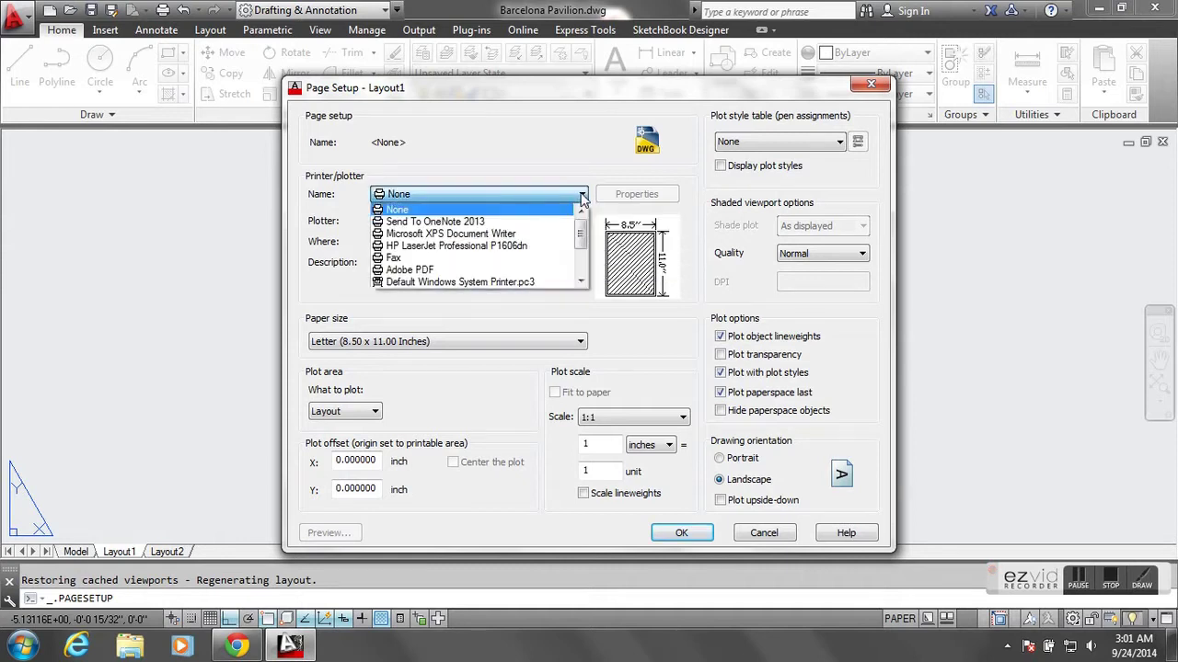
{"action": "left_click", "coordinate": [426, 270]}
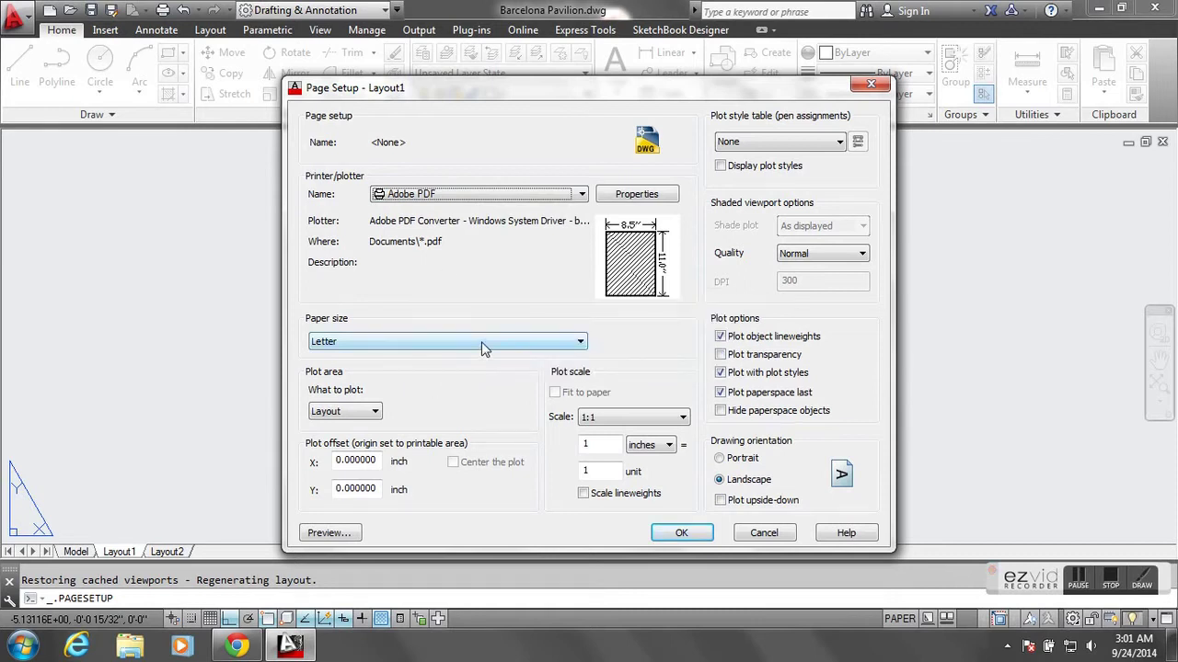
{"action": "left_click", "coordinate": [481, 342]}
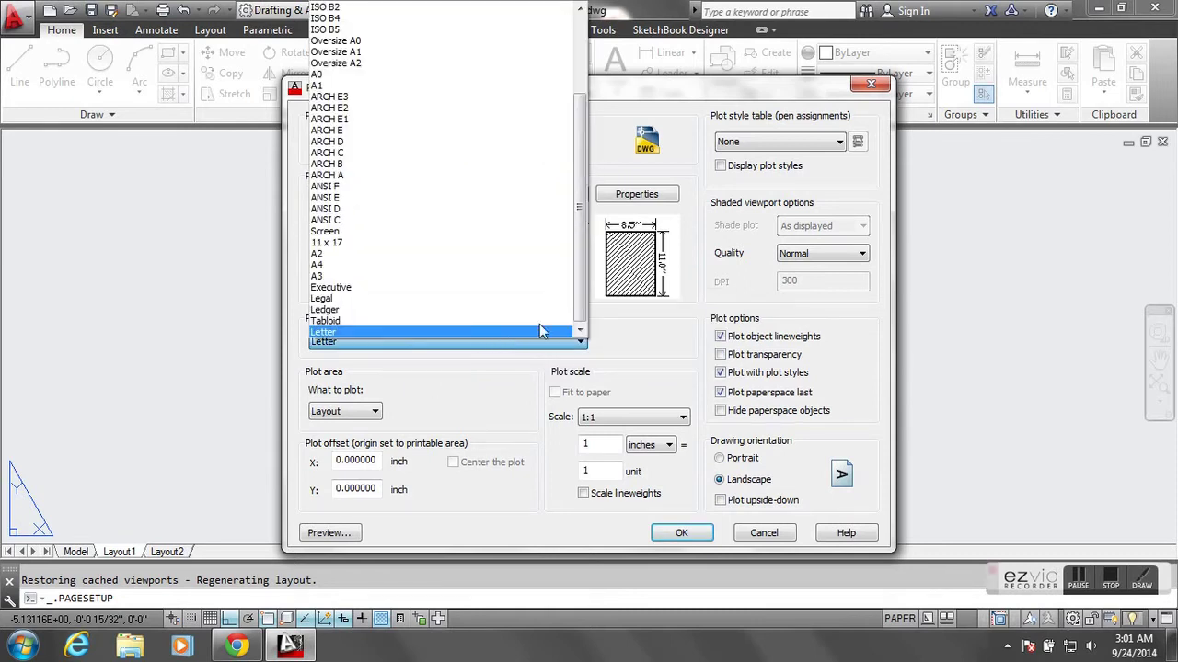
{"action": "left_click_drag", "start_coordinate": [580, 296], "coordinate": [579, 273]}
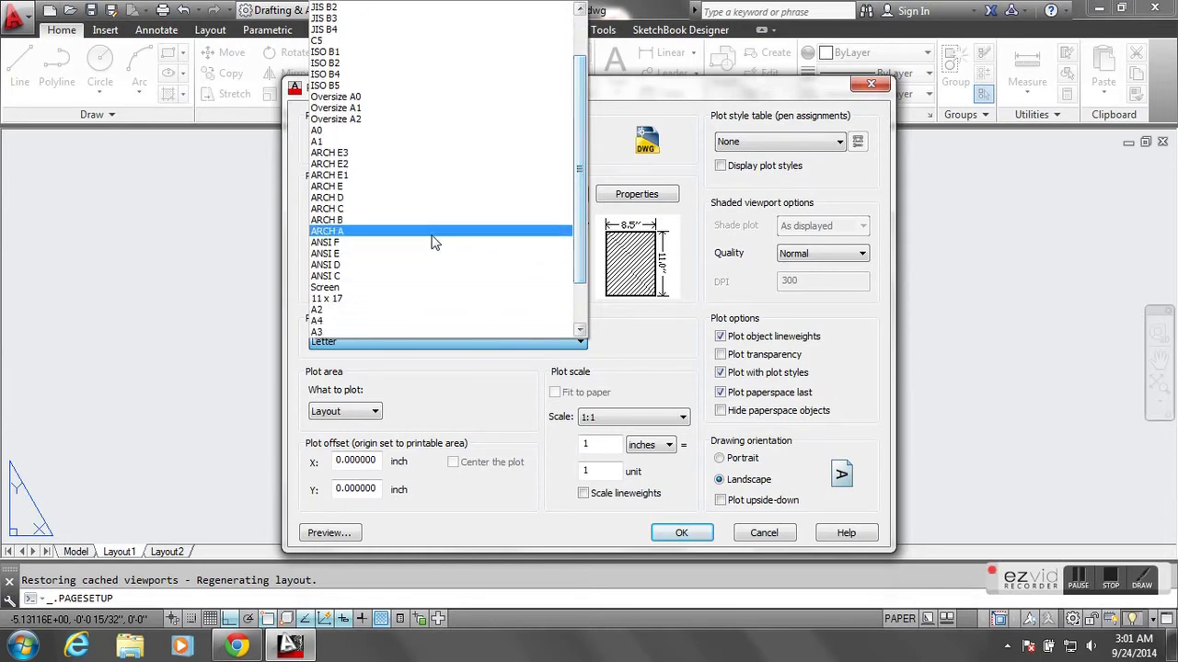
{"action": "left_click", "coordinate": [340, 209]}
{"action": "mouse_move", "coordinate": [618, 234]}
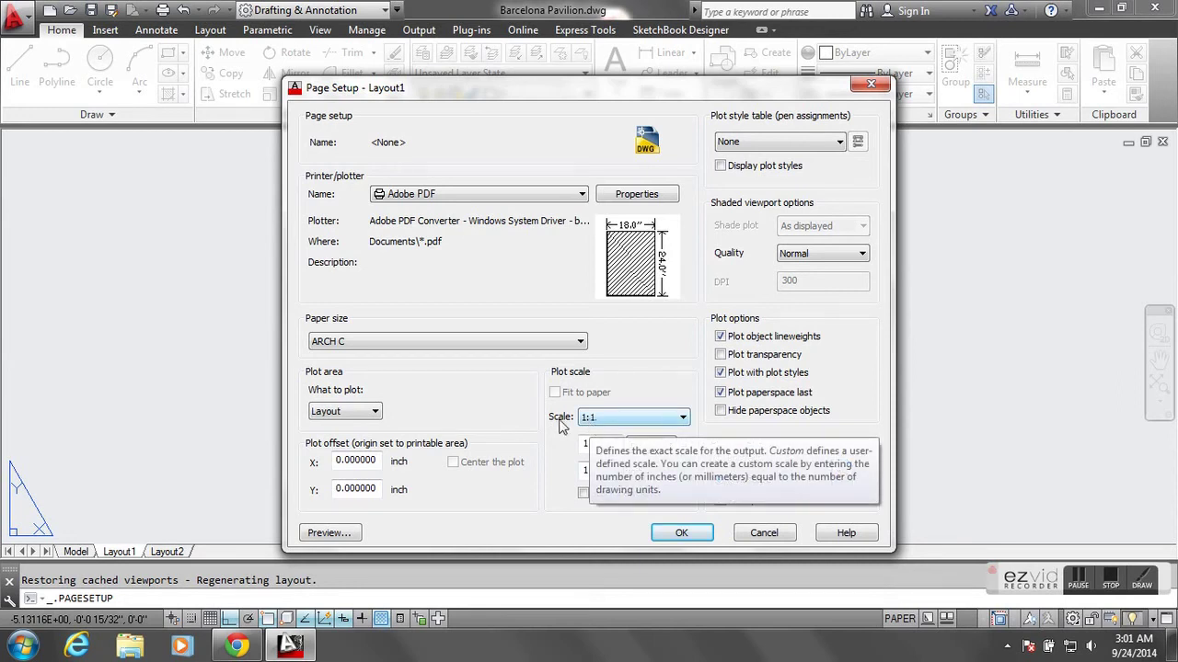
- Keep Layout as the plot area at 1:1 scale, apply the setup, and close the manager
{"action": "left_click", "coordinate": [375, 413]}
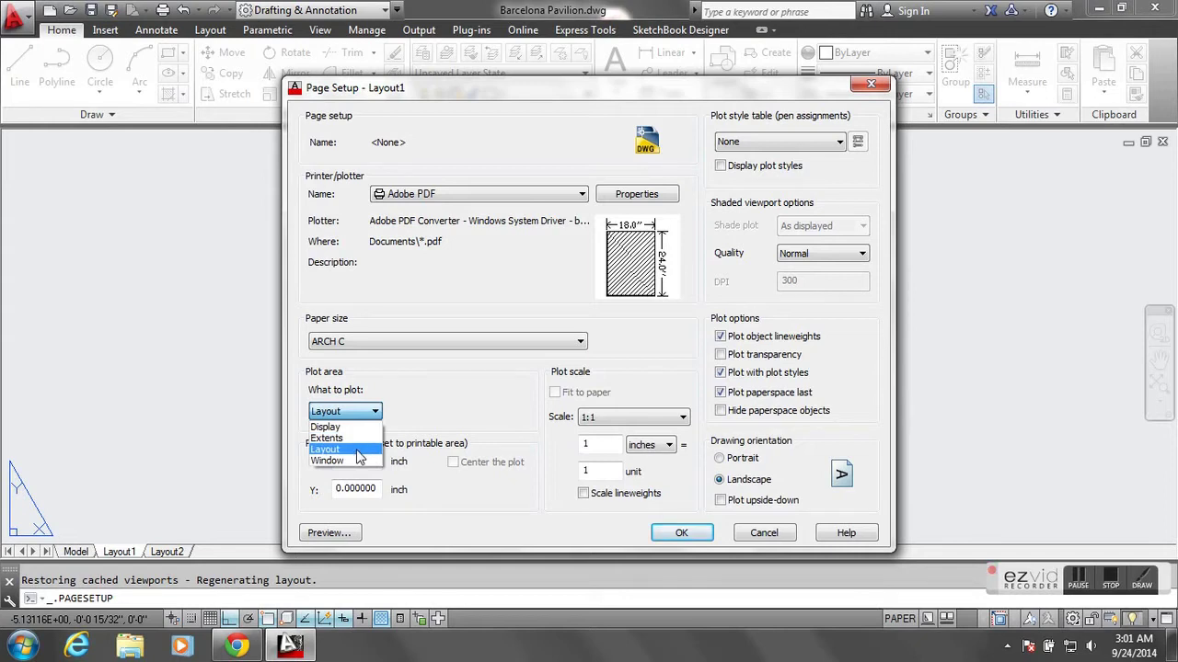
{"action": "left_click", "coordinate": [357, 451]}
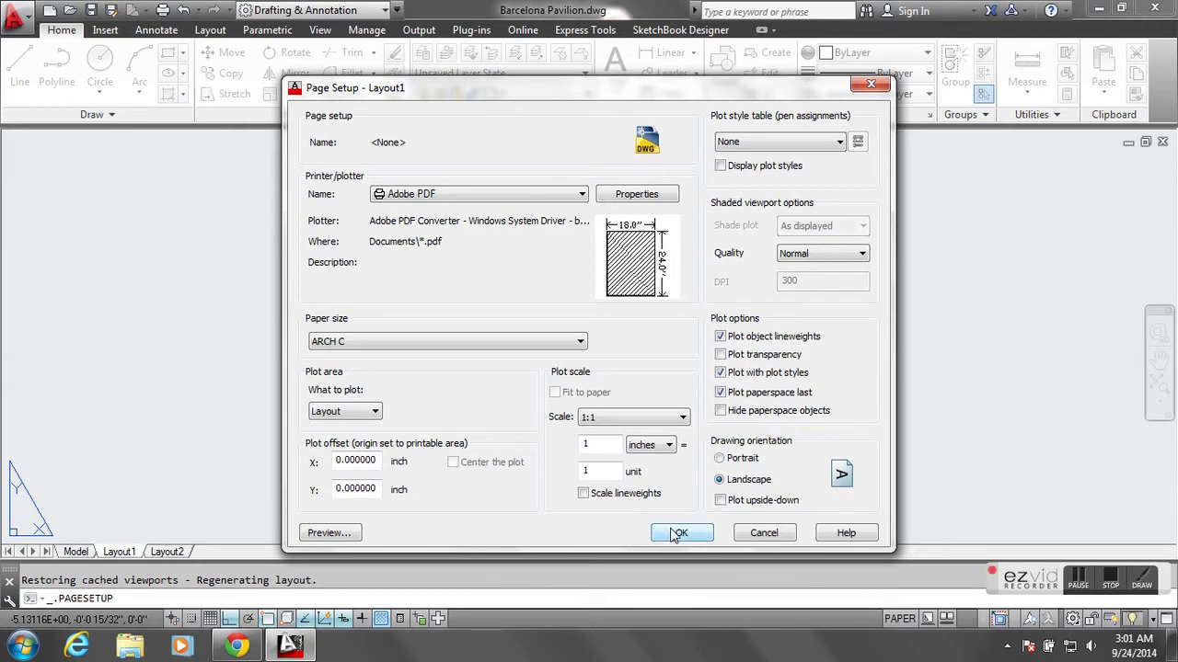
{"action": "left_click", "coordinate": [681, 418]}
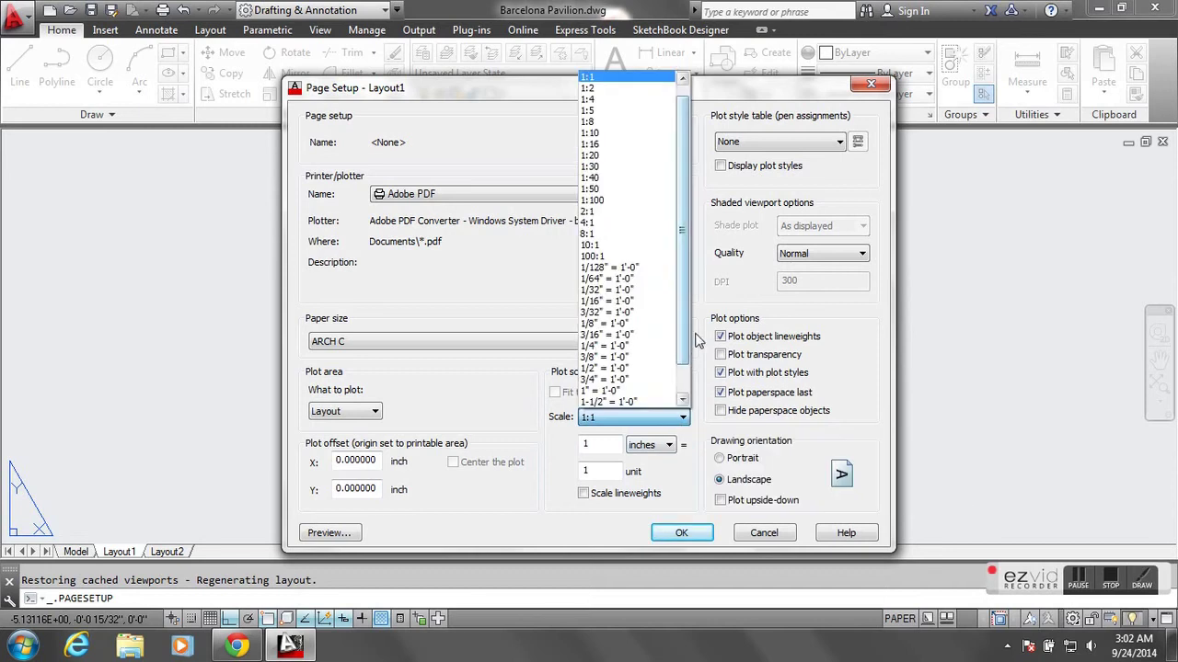
{"action": "scroll", "coordinate": [696, 340], "scroll_direction": "down", "scroll_amount": 1}
{"action": "scroll", "coordinate": [686, 325], "scroll_direction": "up", "scroll_amount": 2}
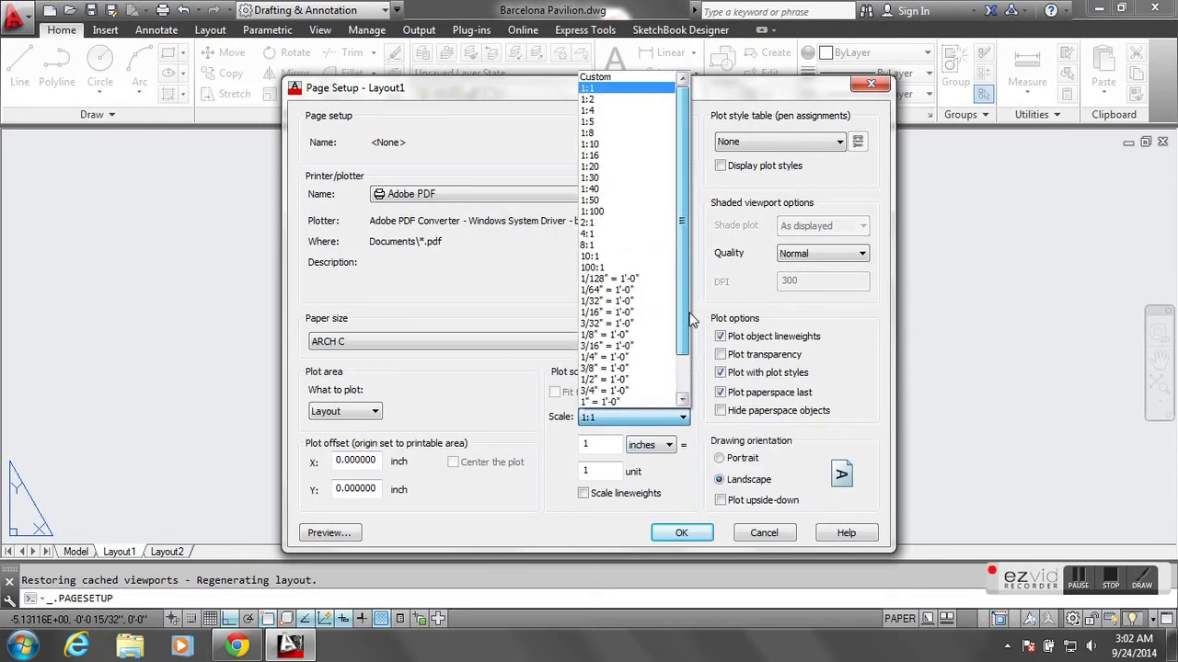
{"action": "left_click", "coordinate": [593, 90]}
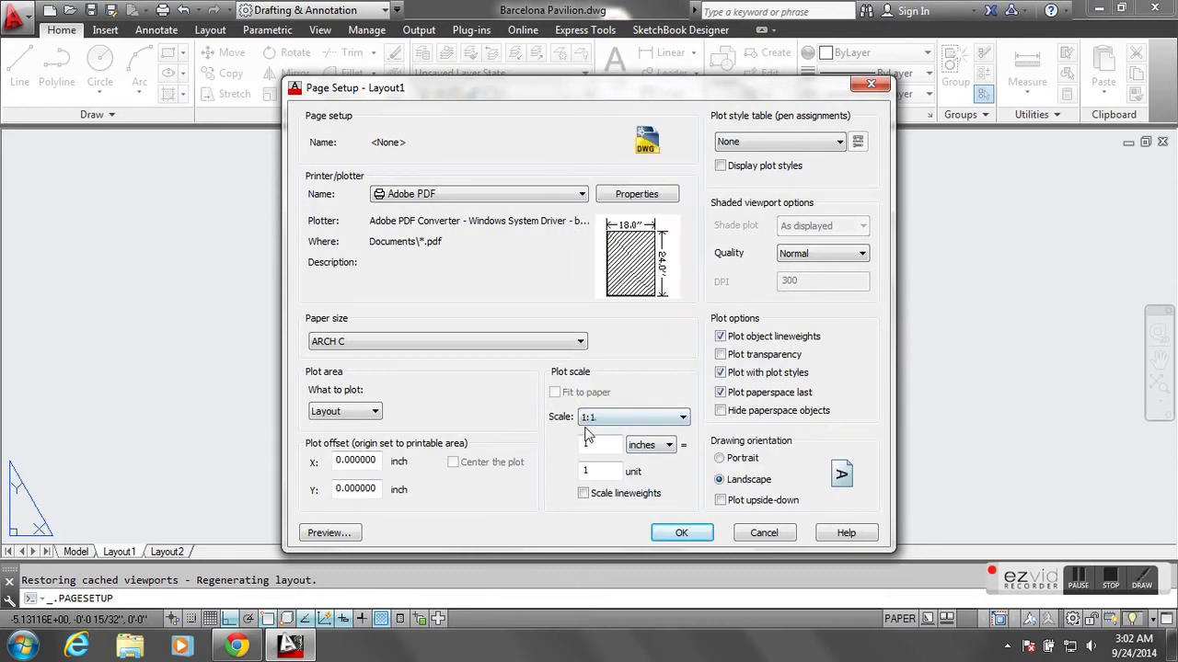
{"action": "left_click", "coordinate": [681, 533]}
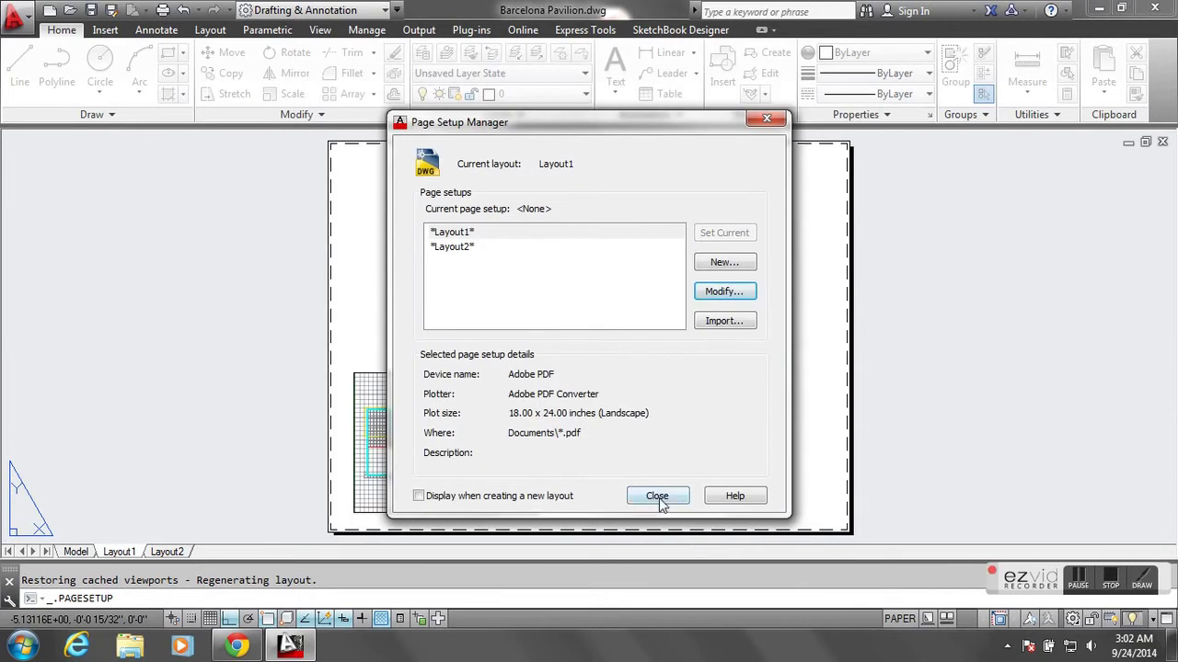
{"action": "left_click", "coordinate": [657, 496]}
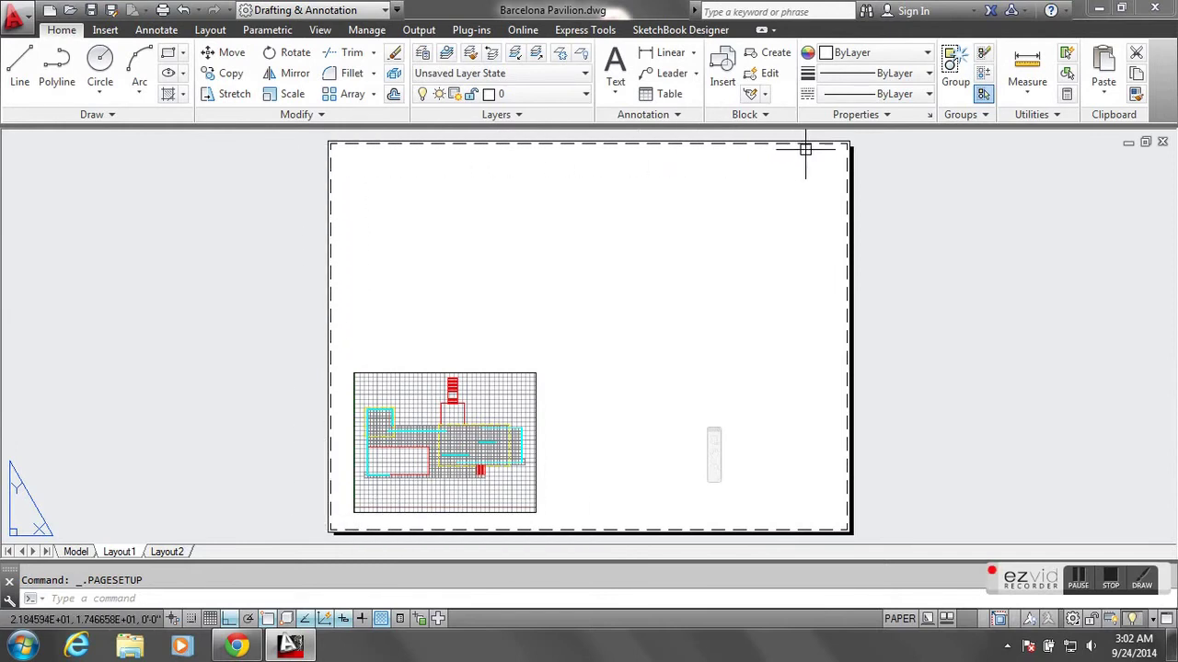
- Stretch the Layout1 viewport rightward and up to the top margin of the ARCH C sheet
{"action": "middle_click_drag", "start_coordinate": [780, 467], "coordinate": [749, 469]}
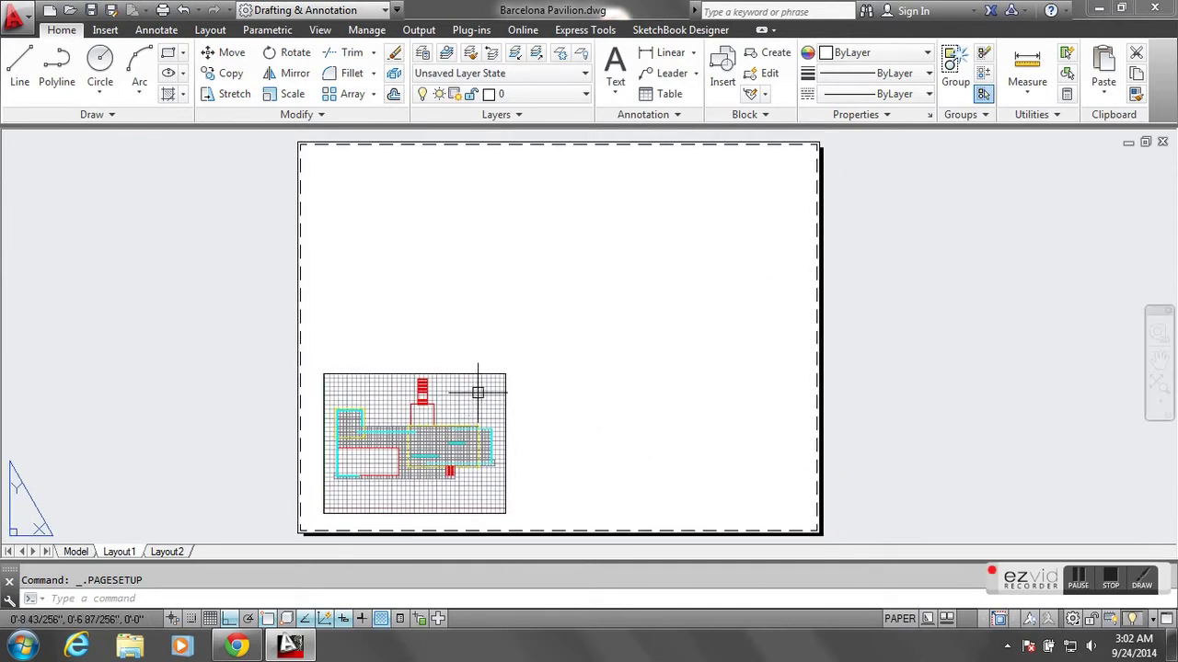
{"action": "left_click", "coordinate": [498, 372]}
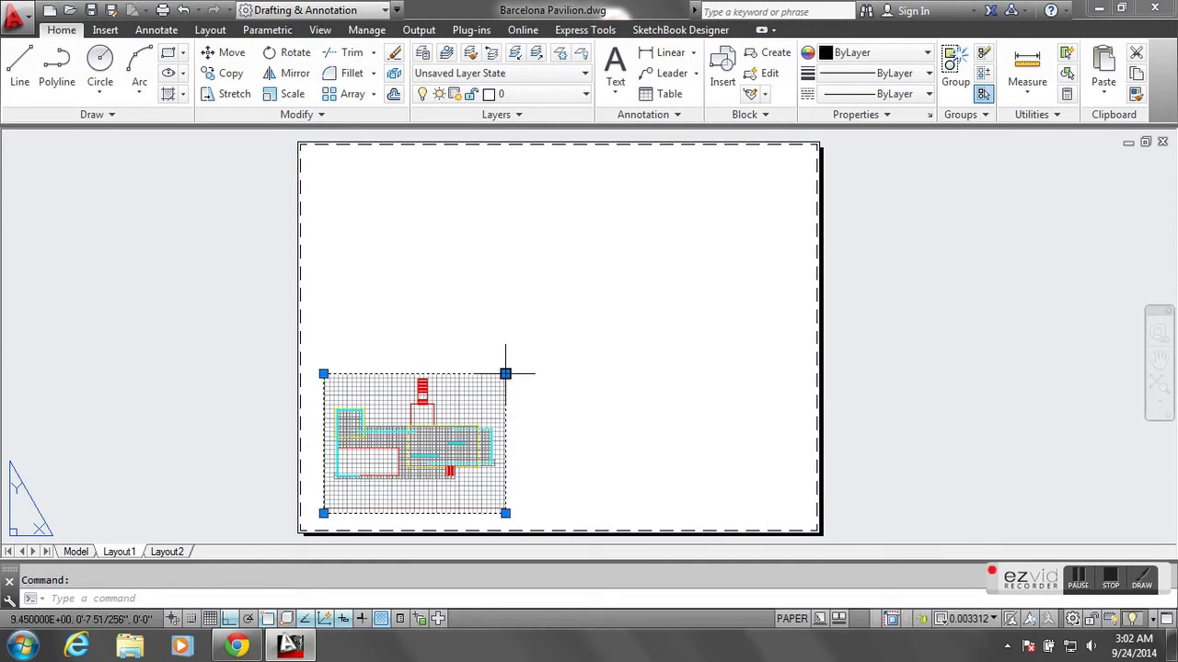
{"action": "left_click", "coordinate": [505, 374]}
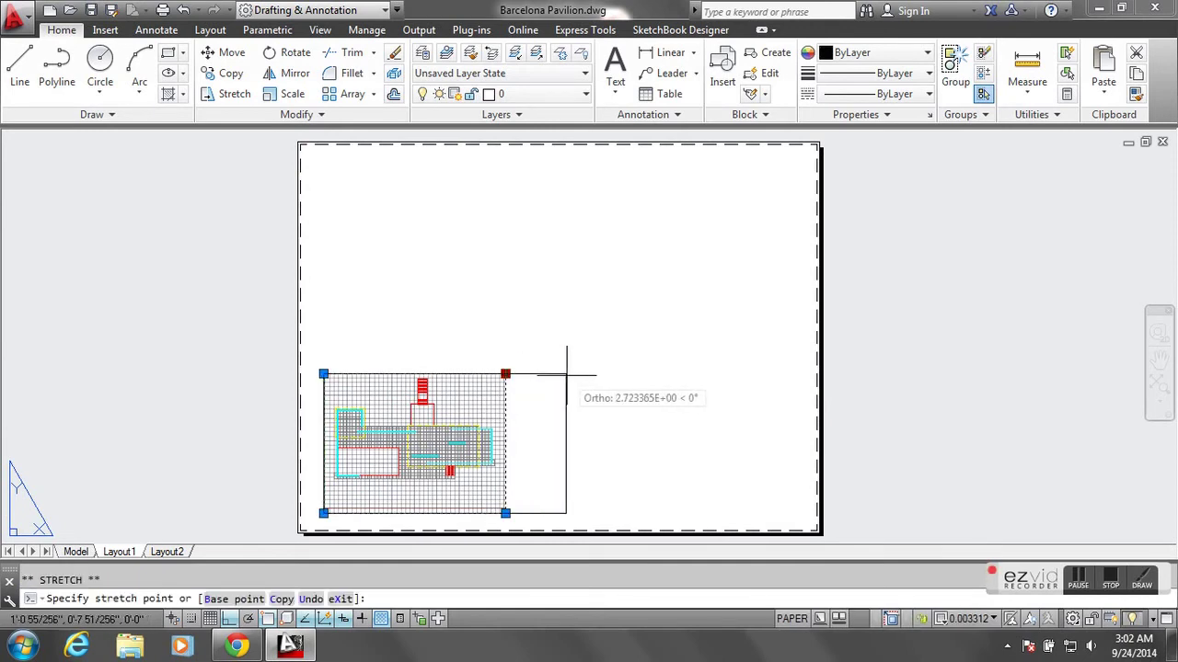
{"action": "left_click", "coordinate": [798, 383]}
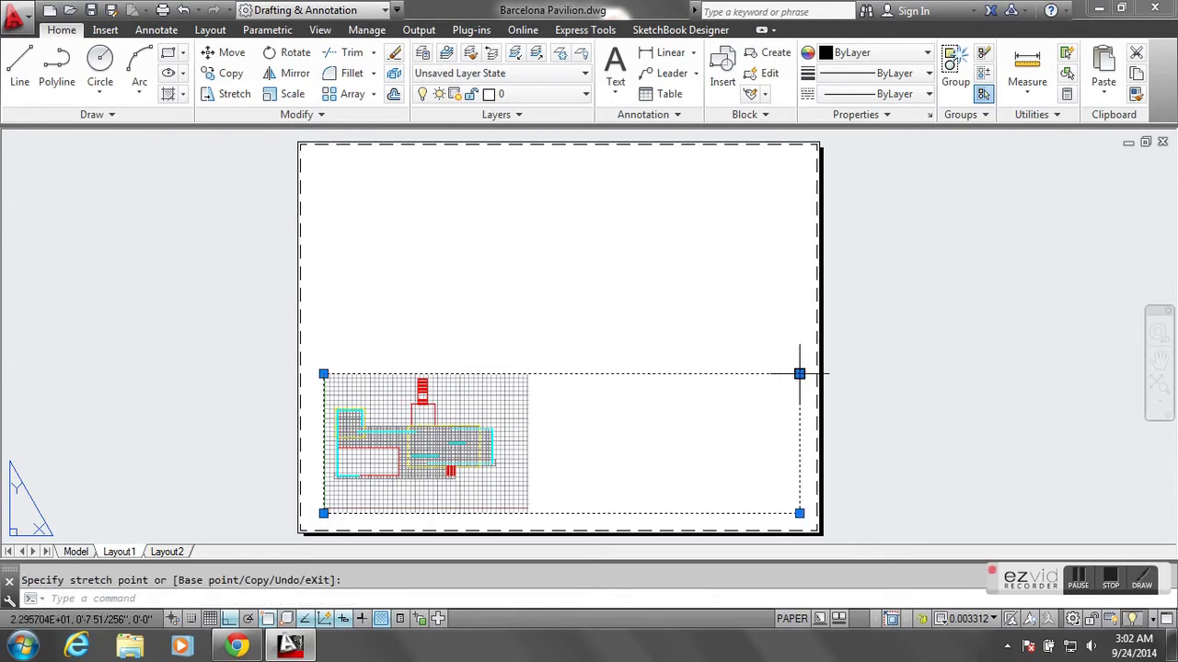
{"action": "left_click", "coordinate": [798, 374]}
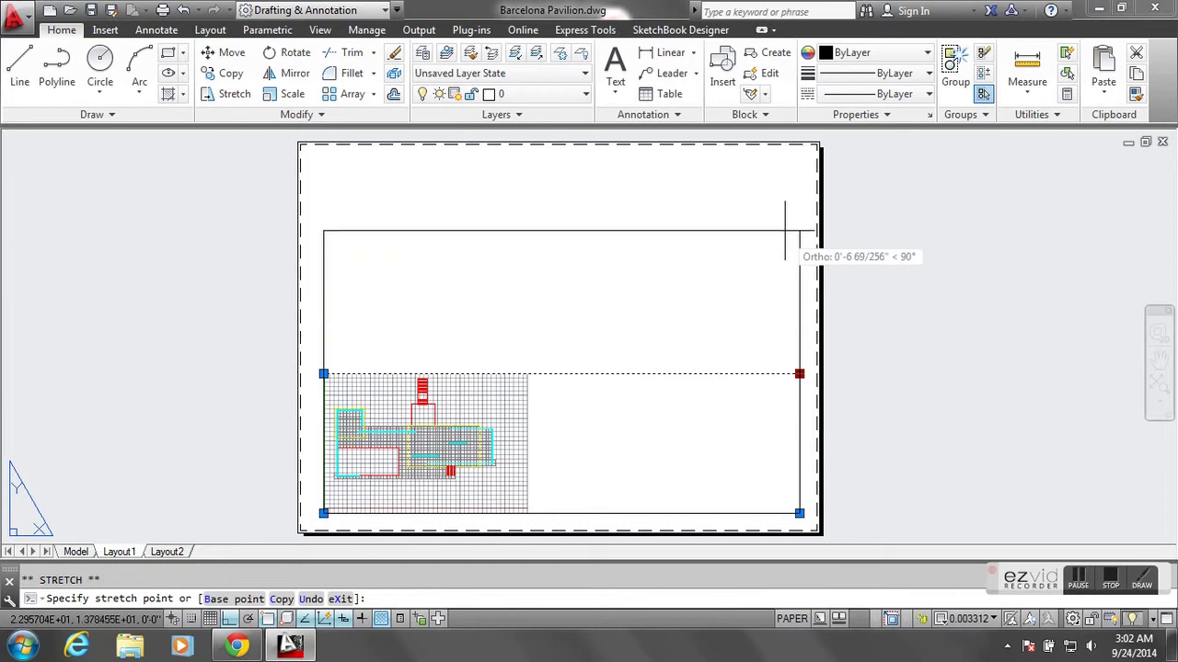
{"action": "left_click", "coordinate": [772, 169]}
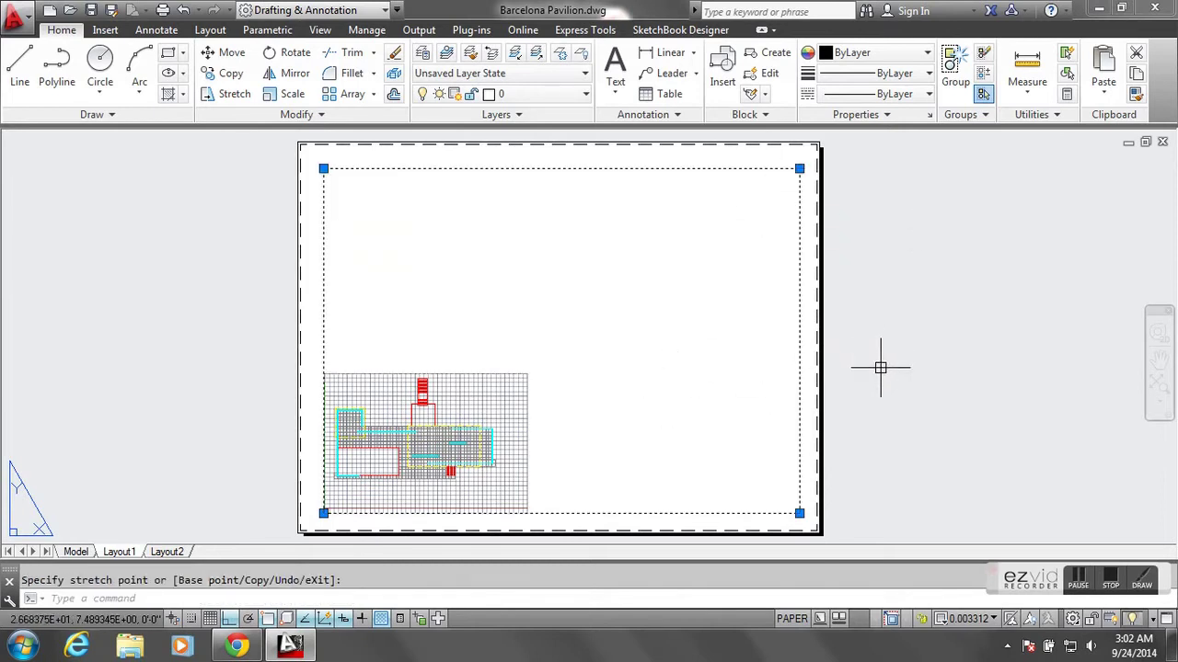
{"action": "key", "text": "Escape"}
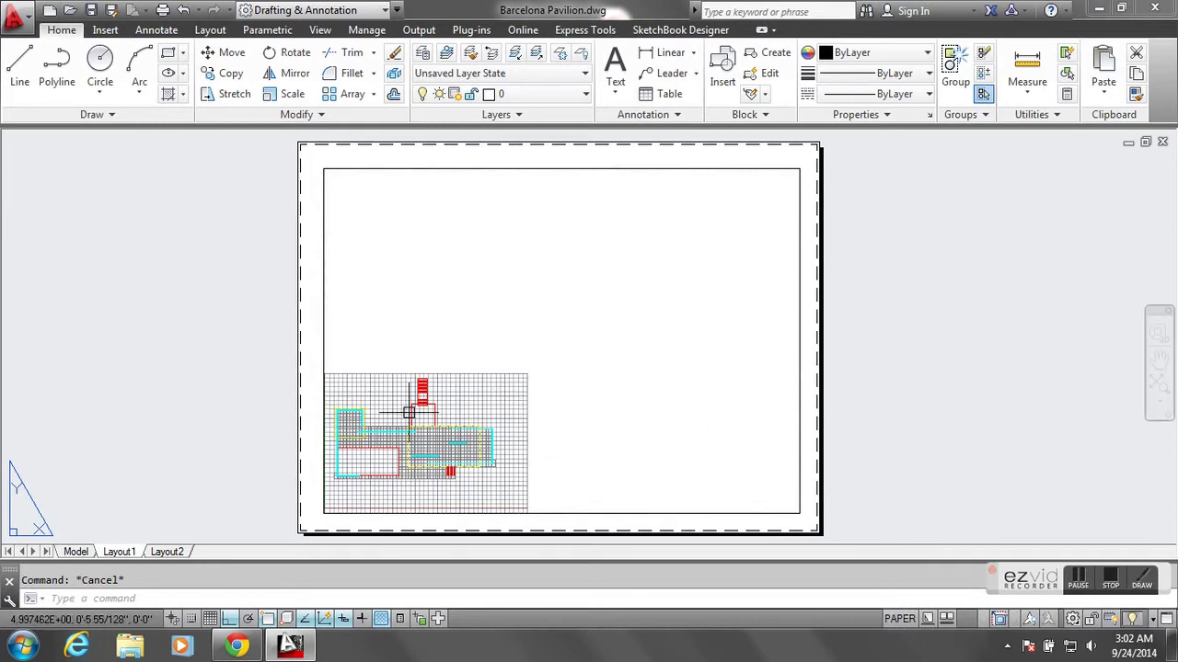
{"action": "middle_click_drag", "start_coordinate": [505, 328], "coordinate": [538, 330]}
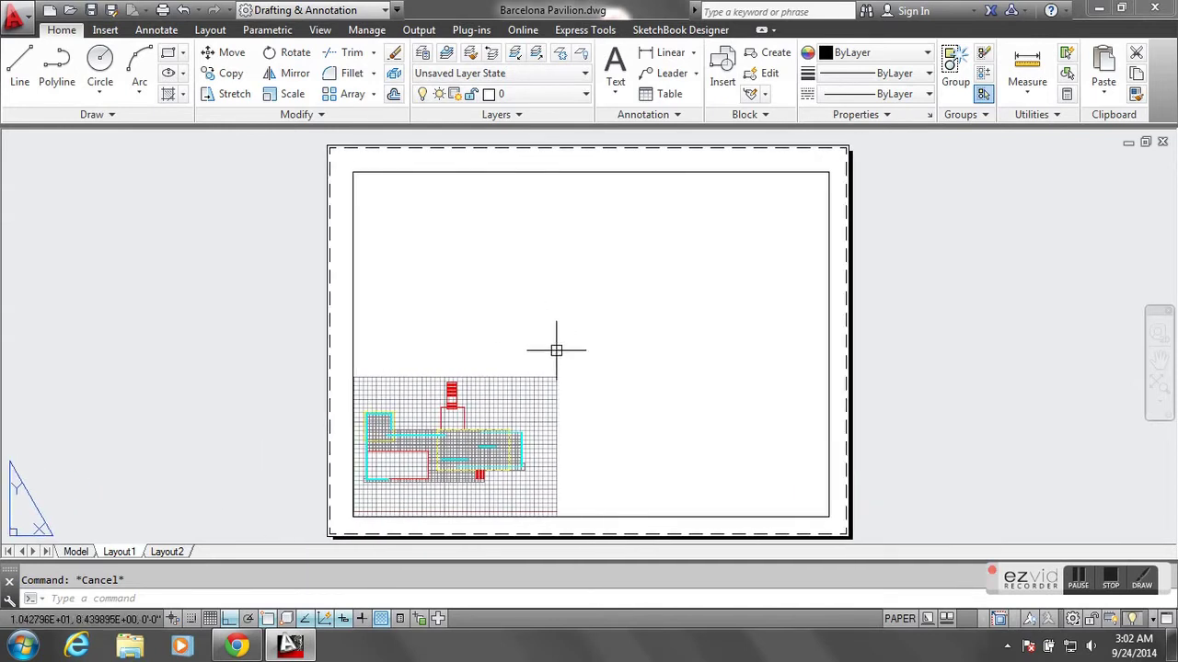
- Pan and zoom the pavilion plan to the viewport's centre, reaching a 0.005288 viewport scale
{"action": "scroll", "coordinate": [556, 352], "scroll_direction": "down", "scroll_amount": 2}
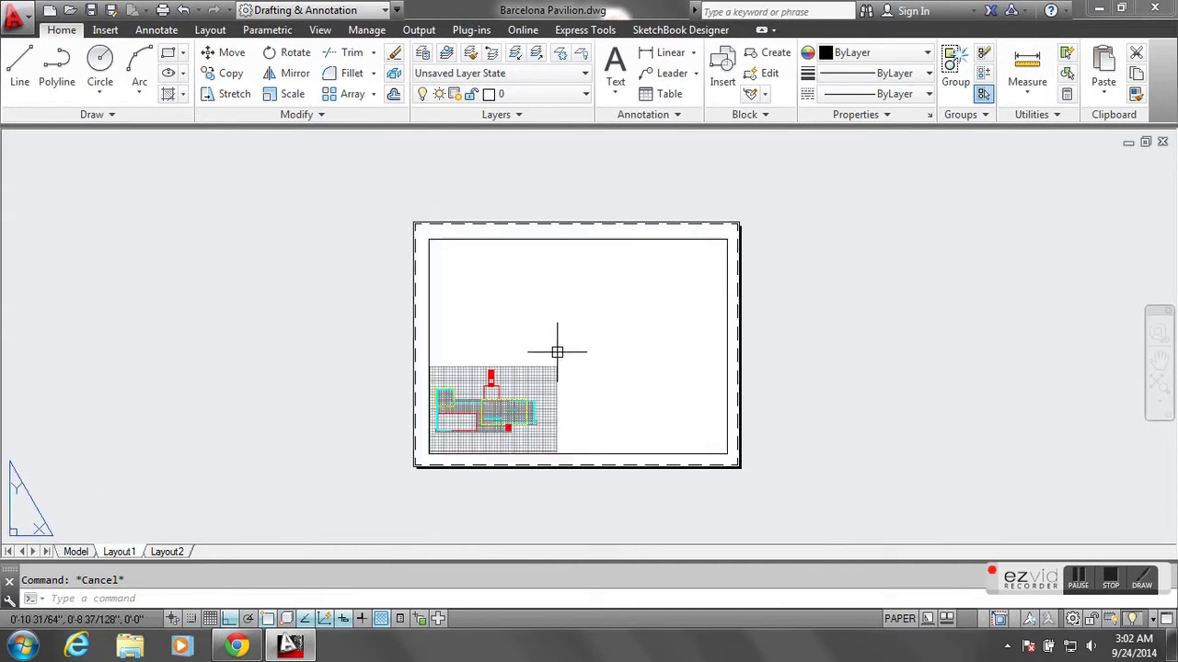
{"action": "scroll", "coordinate": [557, 352], "scroll_direction": "up", "scroll_amount": 2}
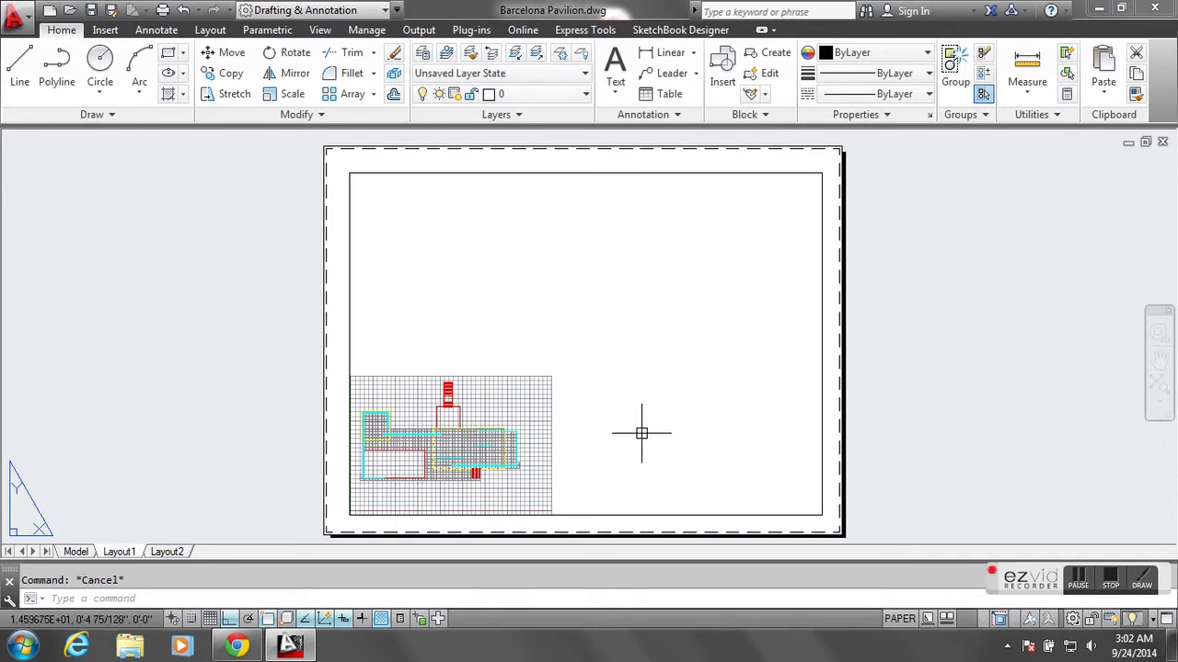
{"action": "left_click", "coordinate": [900, 619]}
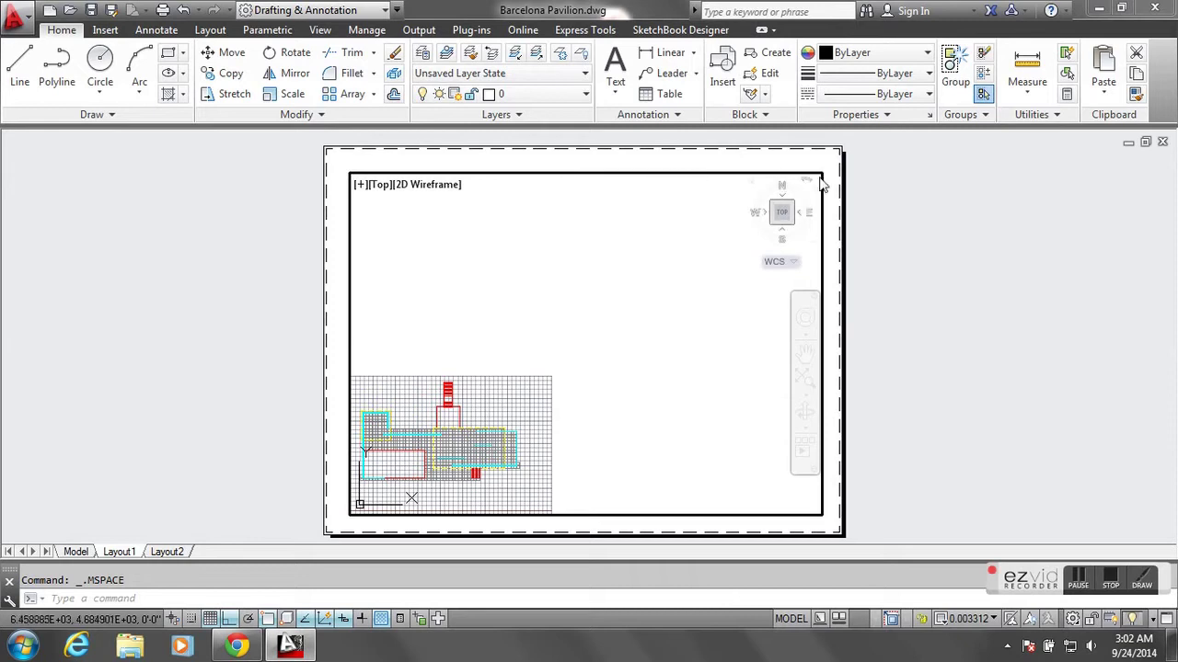
{"action": "mouse_move", "coordinate": [500, 399]}
{"action": "middle_mouse_down"}
{"action": "mouse_move", "coordinate": [535, 355]}
{"action": "mouse_move", "coordinate": [587, 326]}
{"action": "middle_mouse_up"}
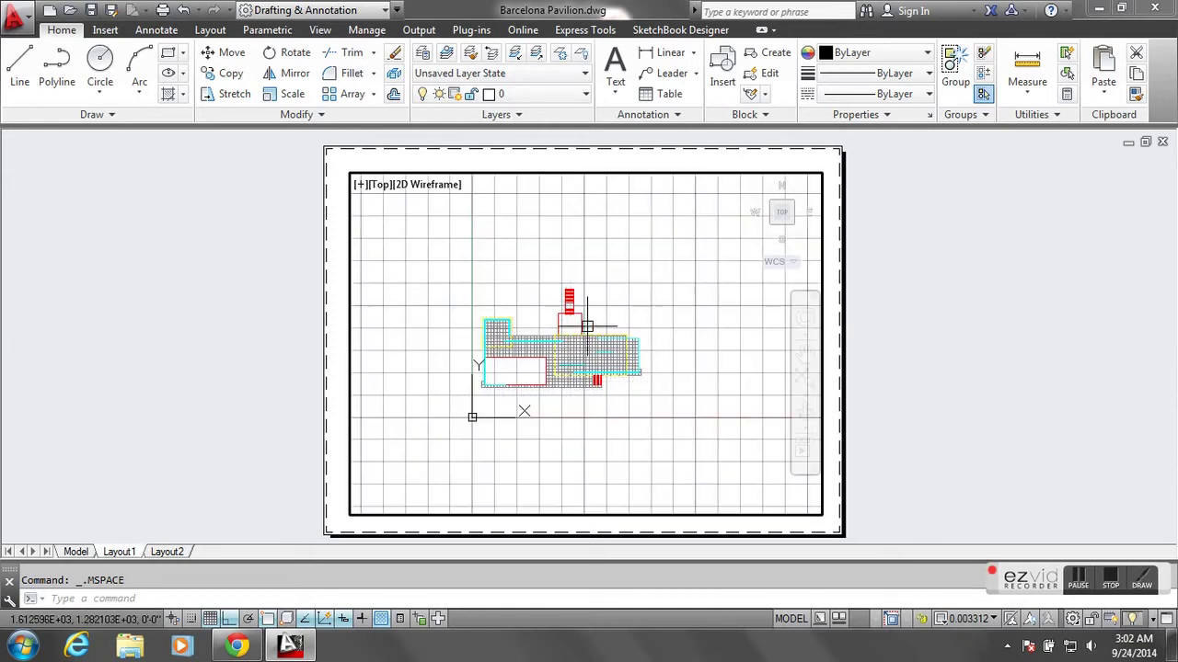
{"action": "scroll", "coordinate": [573, 359], "scroll_direction": "up", "scroll_amount": 2}
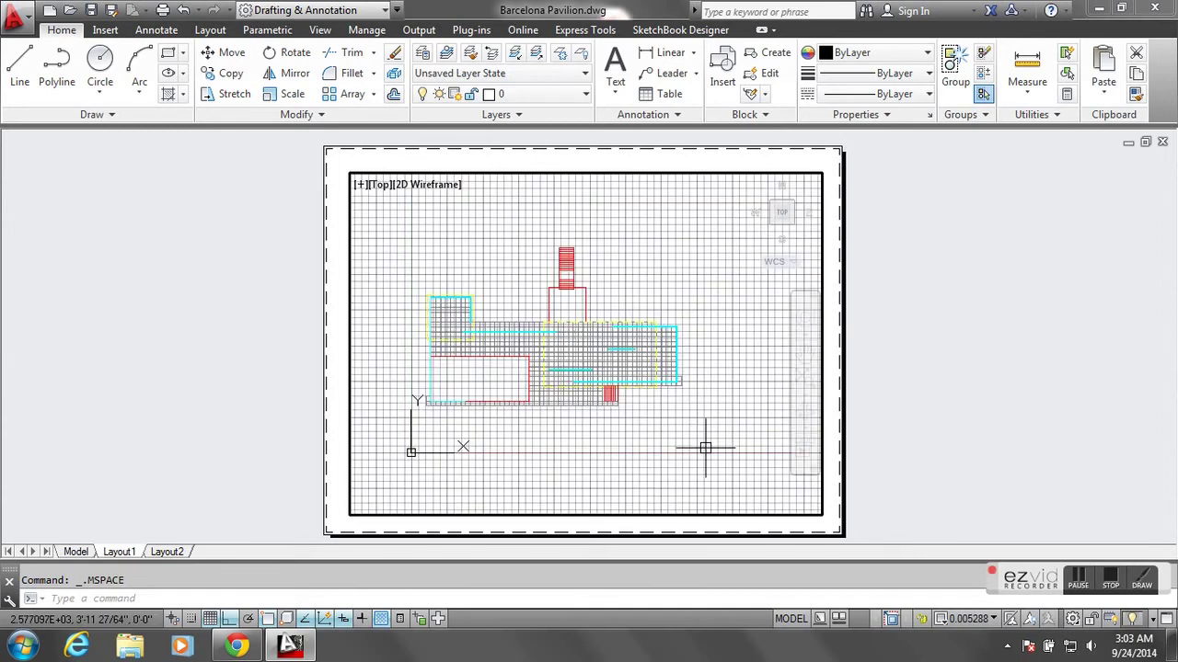
{"action": "left_click", "coordinate": [797, 626]}
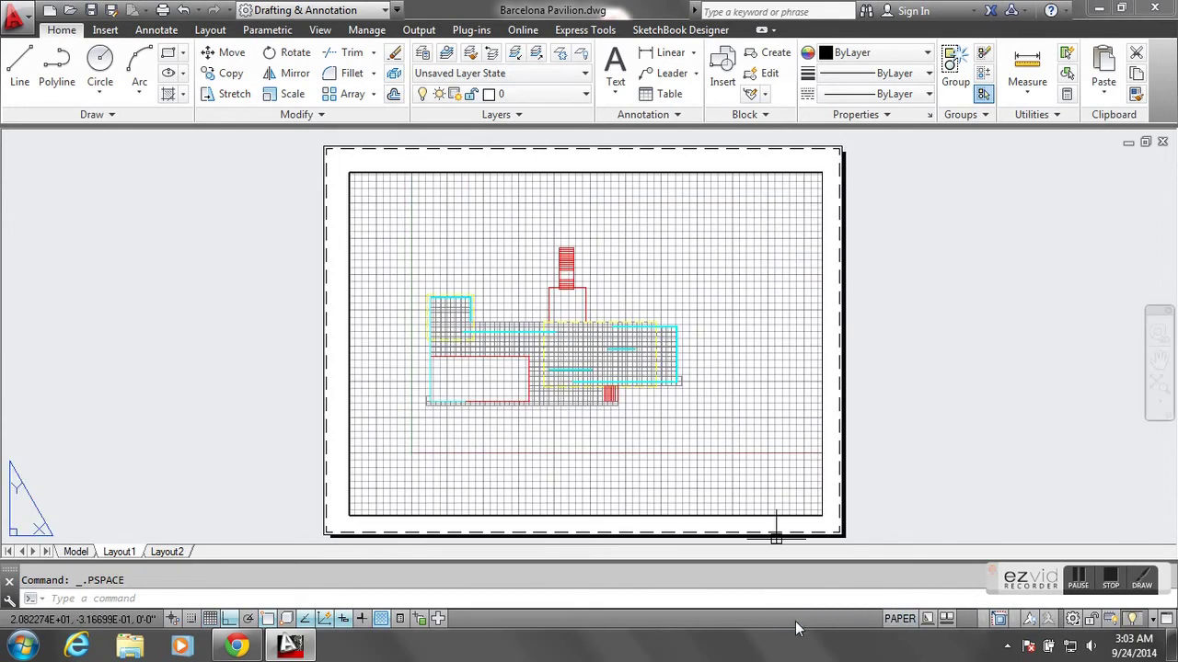
{"action": "left_click", "coordinate": [900, 619]}
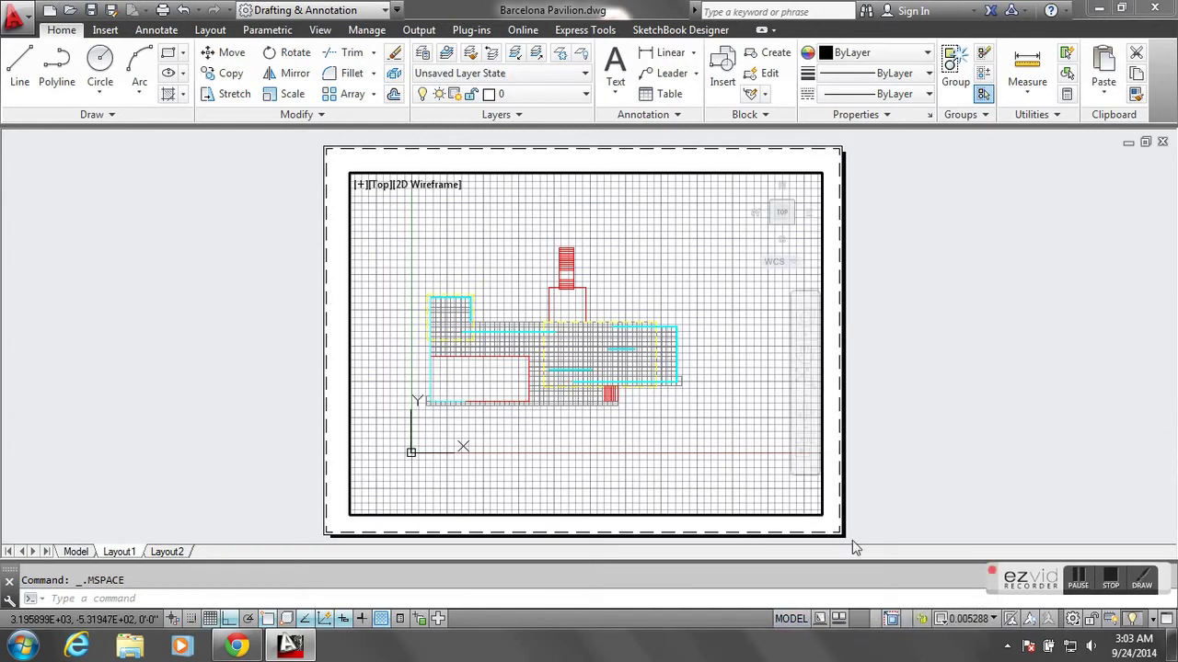
{"action": "double_click", "coordinate": [876, 475]}
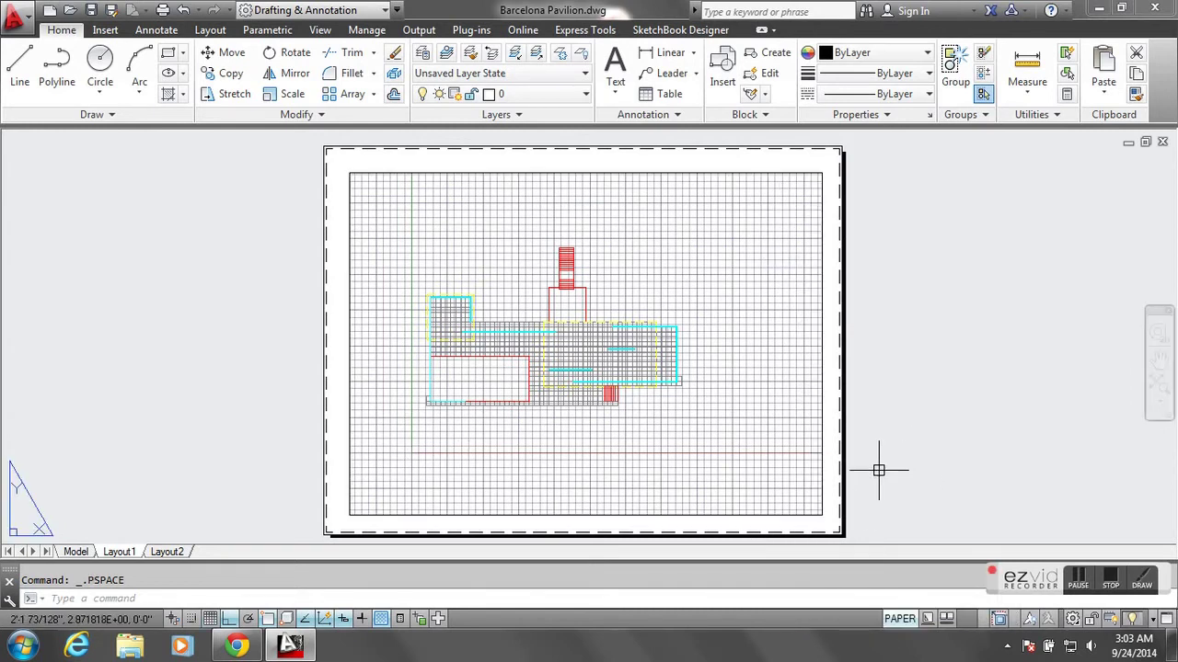
{"action": "left_click", "coordinate": [899, 618]}
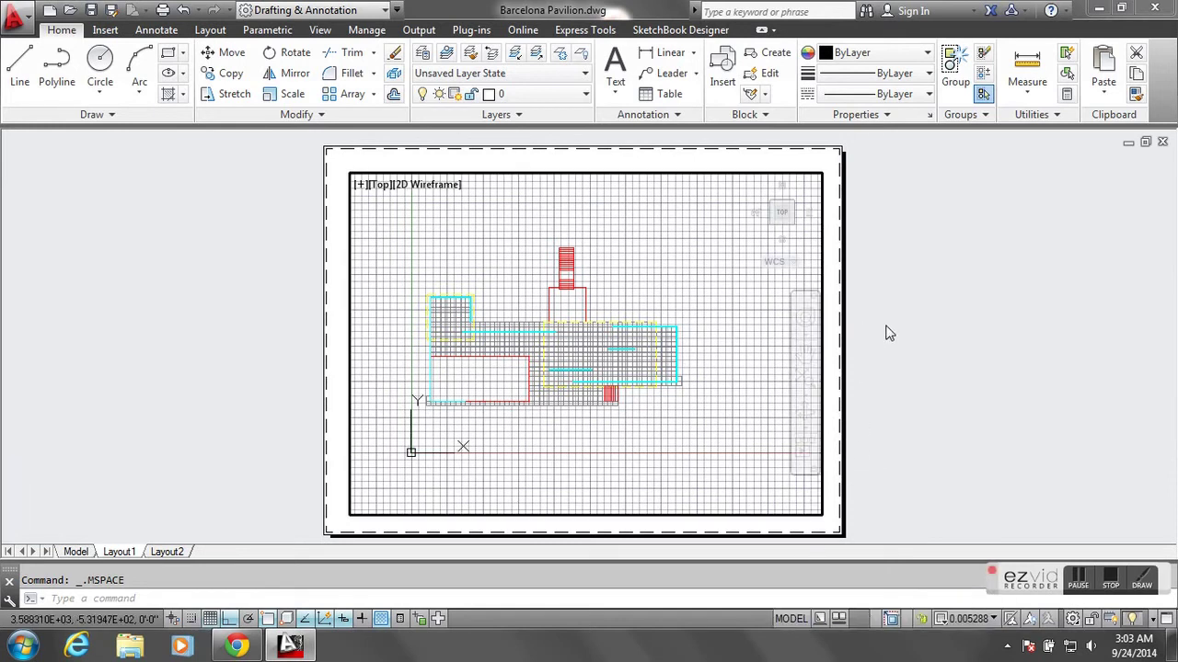
{"action": "double_click", "coordinate": [887, 287]}
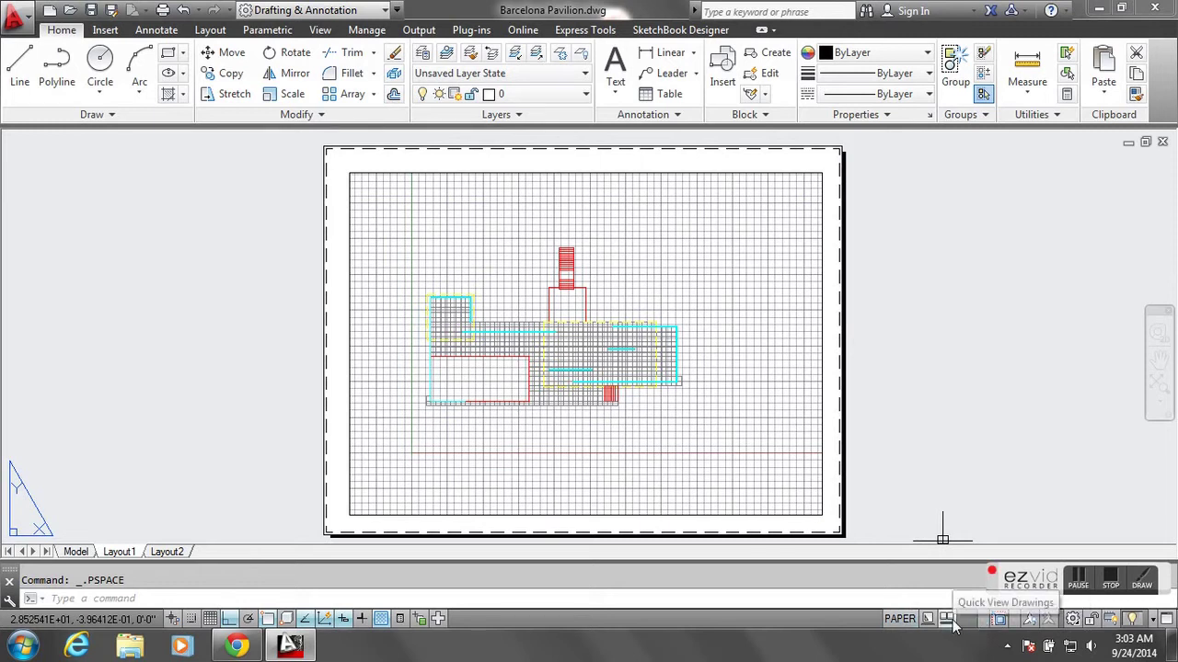
{"action": "left_click", "coordinate": [899, 618]}
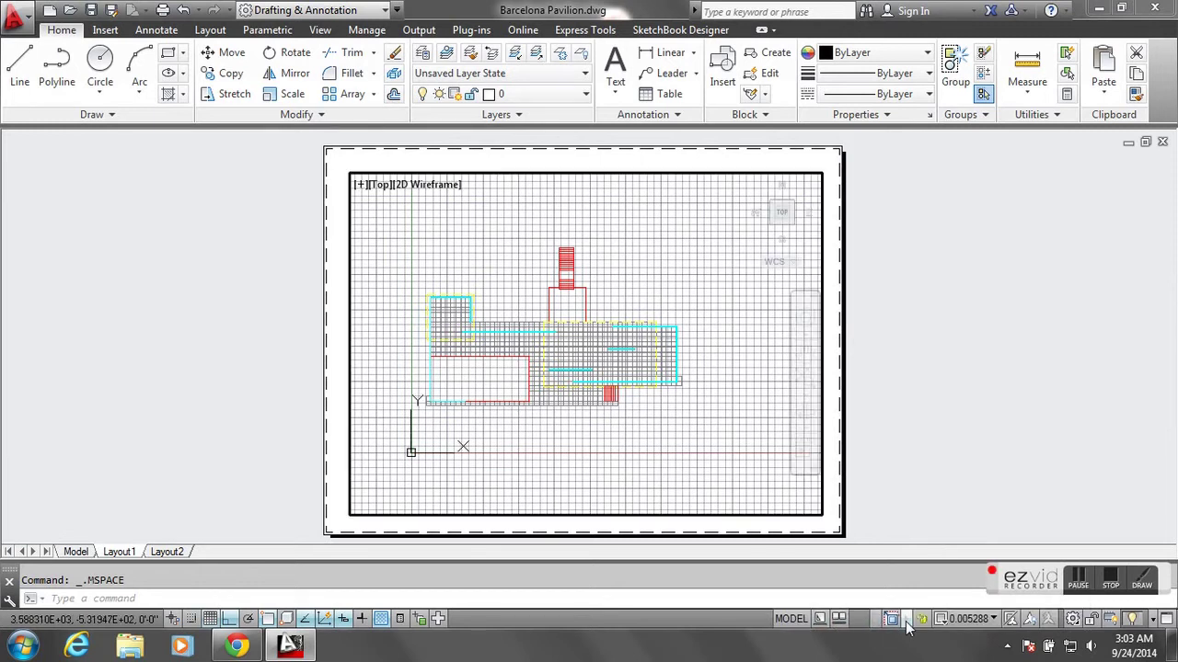
- Try 1/16" and 1/8" scales, settle on 3/32" = 1'-0", recentre the plan, and exit the viewport
{"action": "left_click", "coordinate": [994, 620]}
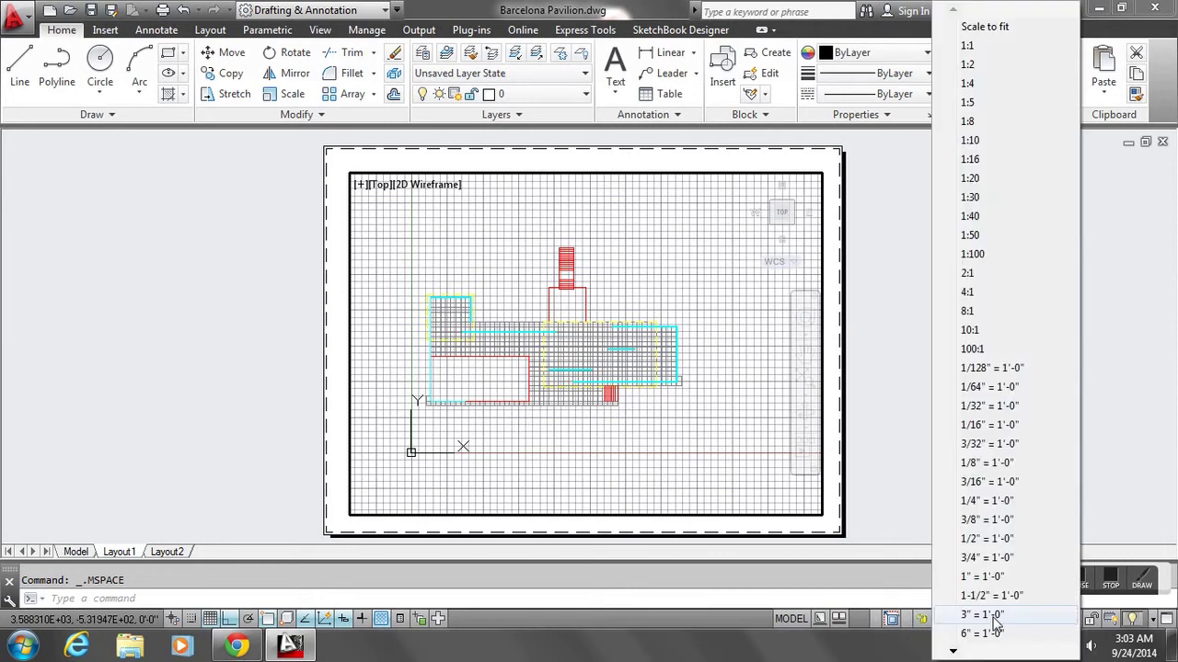
{"action": "left_click", "coordinate": [979, 427]}
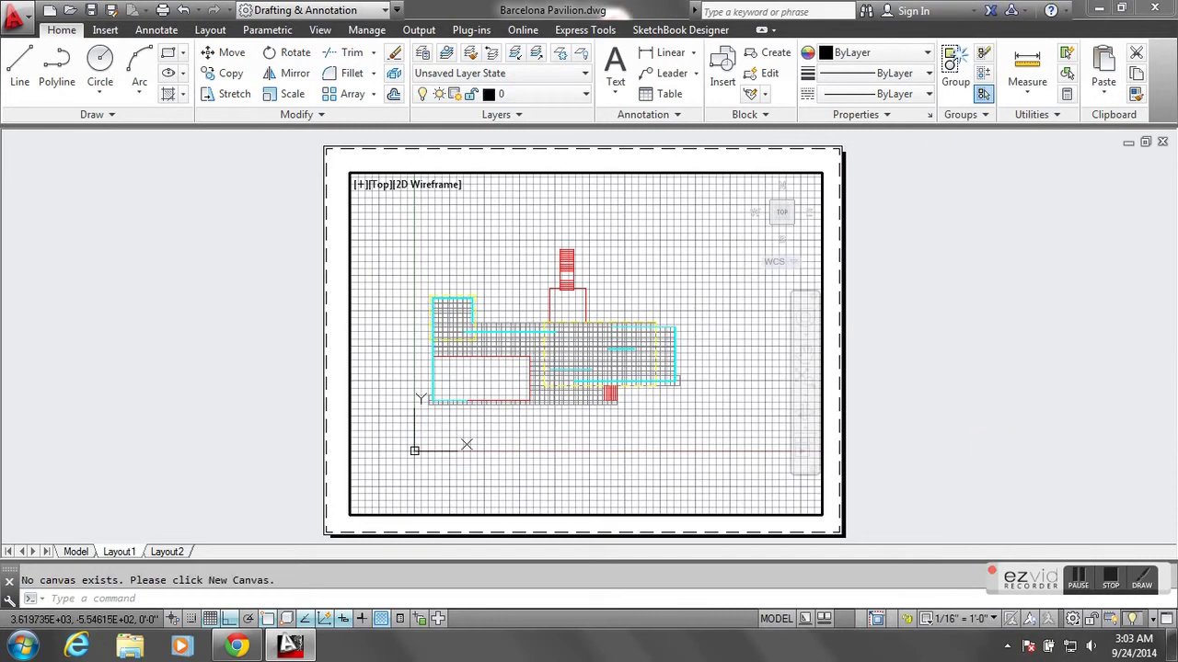
{"action": "left_click", "coordinate": [979, 620]}
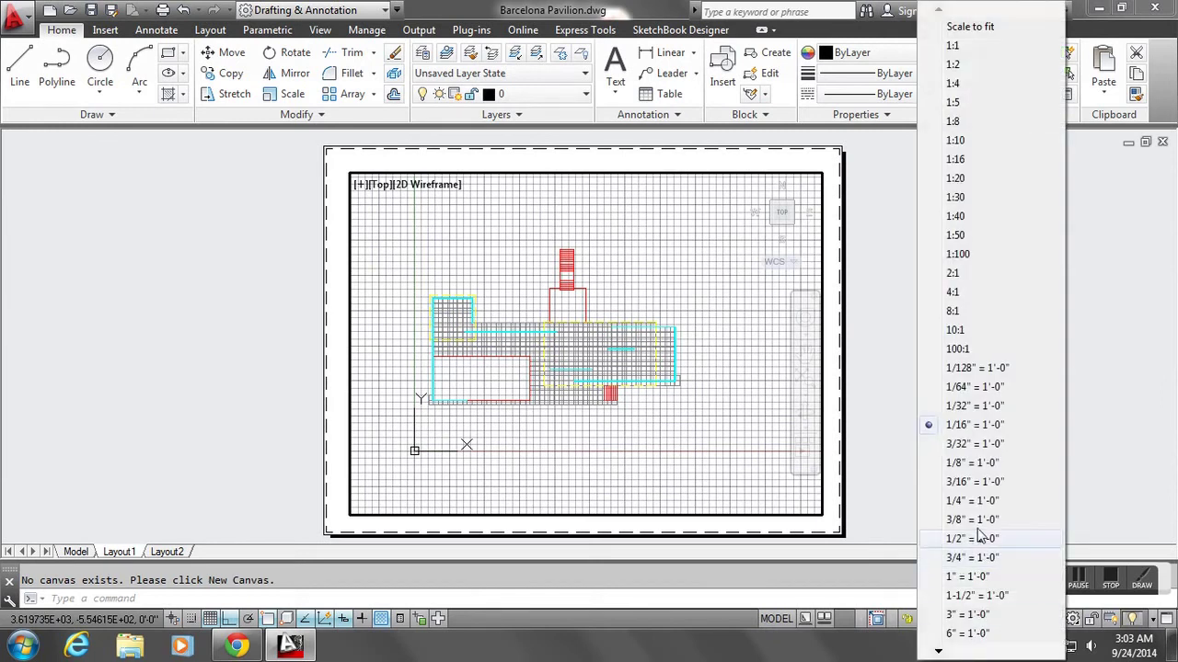
{"action": "left_click", "coordinate": [968, 464]}
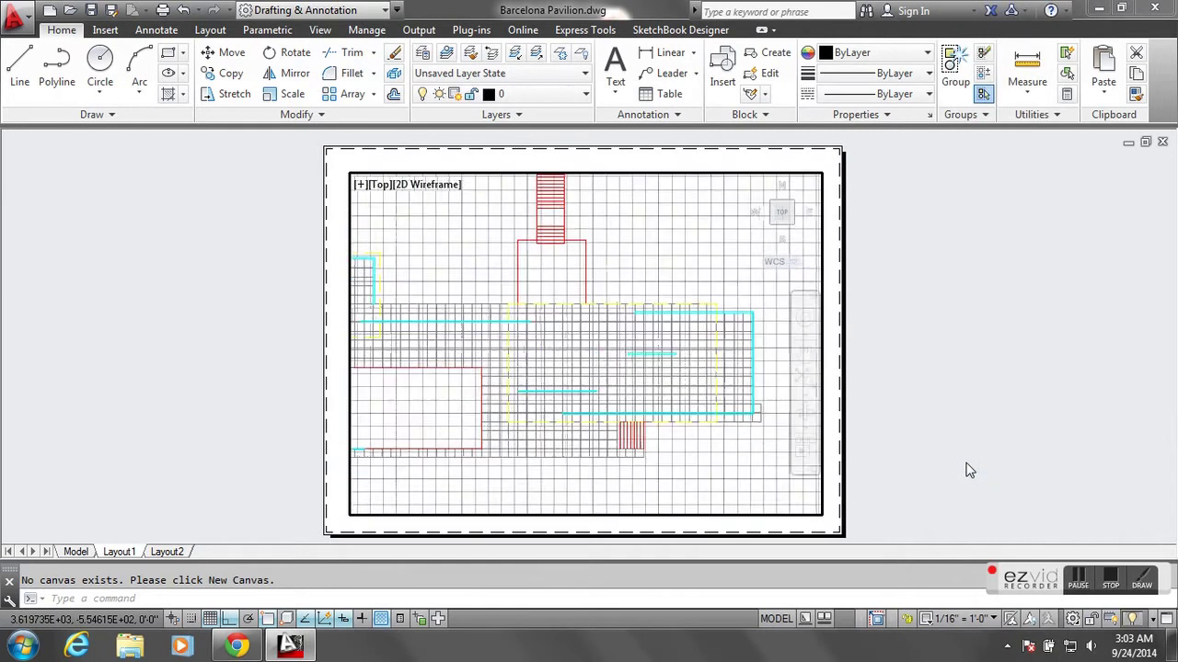
{"action": "middle_click_drag", "start_coordinate": [613, 389], "coordinate": [673, 381]}
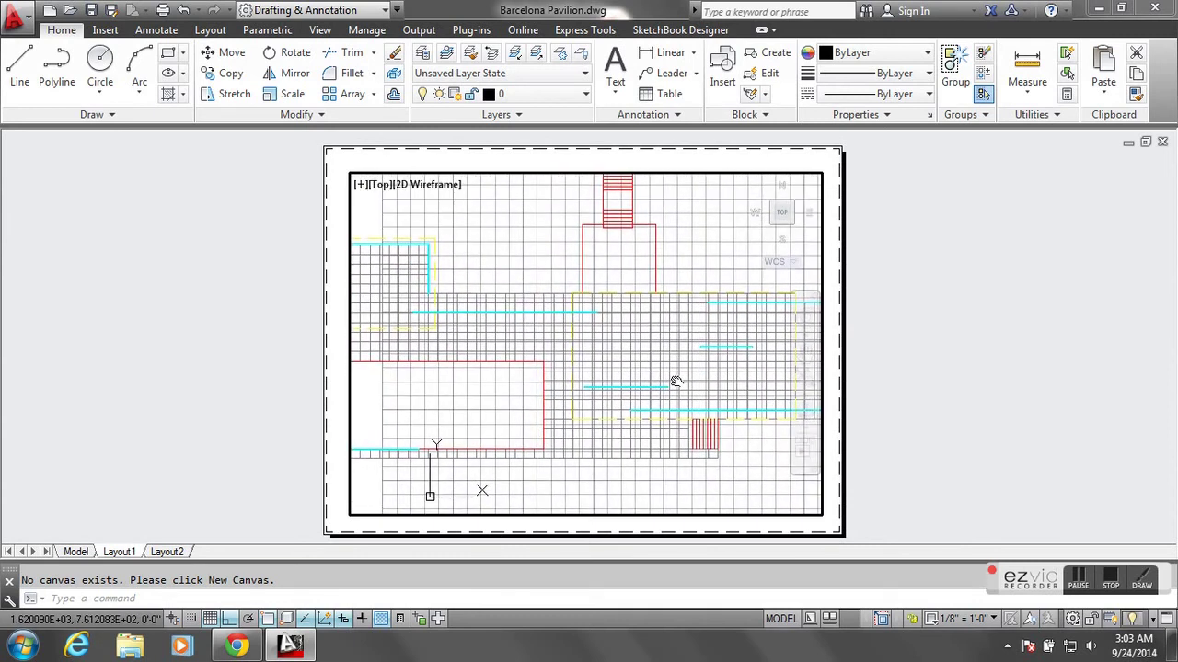
{"action": "left_click", "coordinate": [957, 620]}
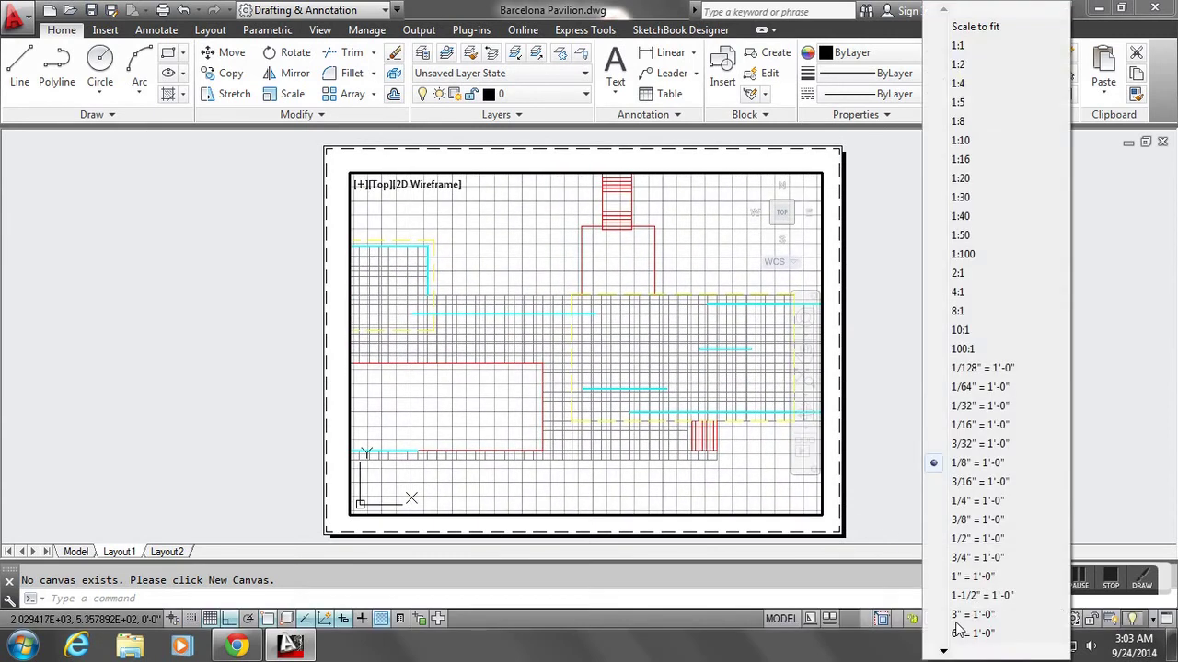
{"action": "left_click", "coordinate": [969, 445]}
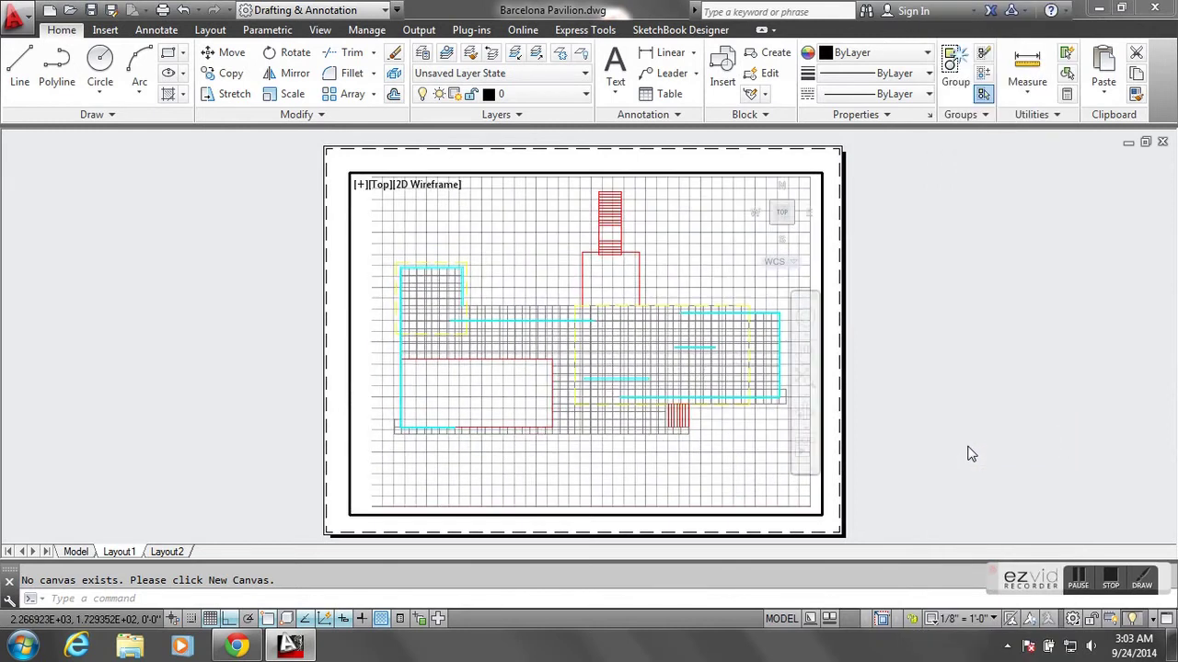
{"action": "middle_click_drag", "start_coordinate": [627, 380], "coordinate": [620, 395]}
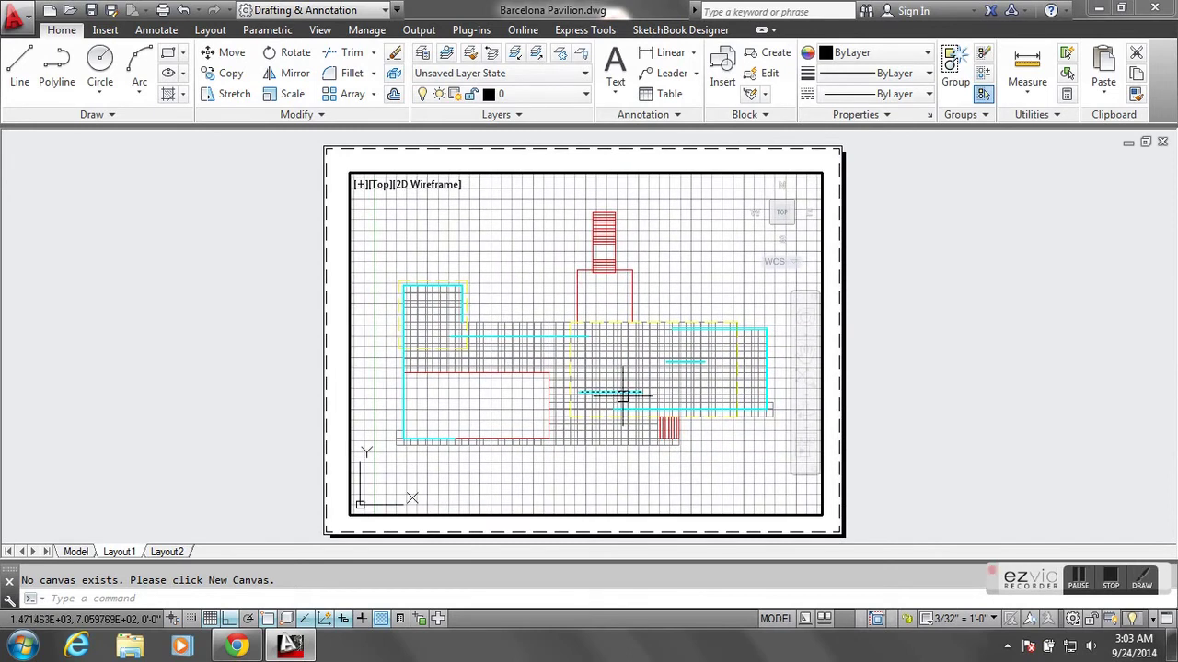
{"action": "double_click", "coordinate": [881, 281]}
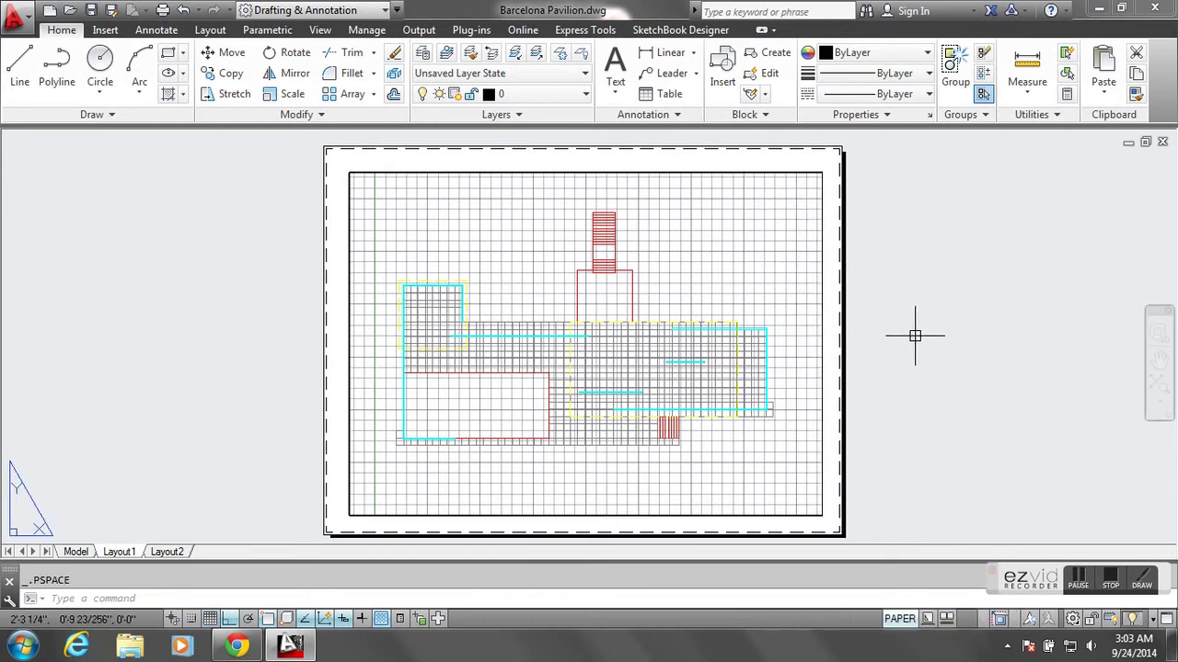
- Adjust the viewport's top-left and top-right corners to the printable area, then deselect it
{"action": "left_click", "coordinate": [343, 303]}
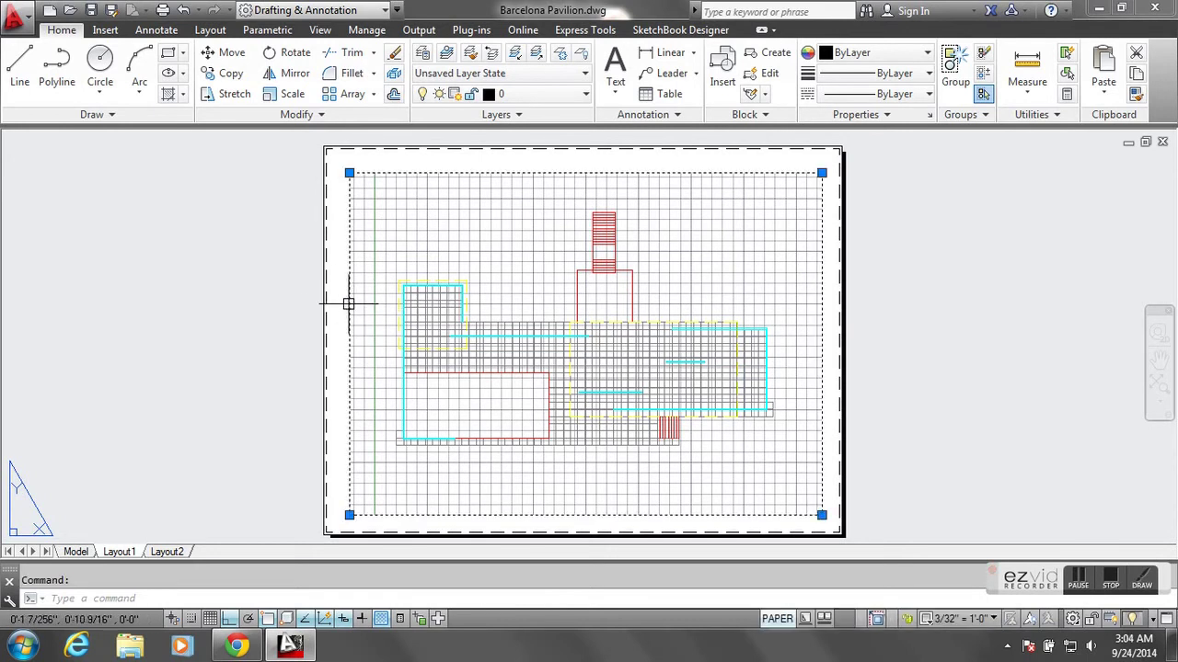
{"action": "left_click", "coordinate": [350, 173]}
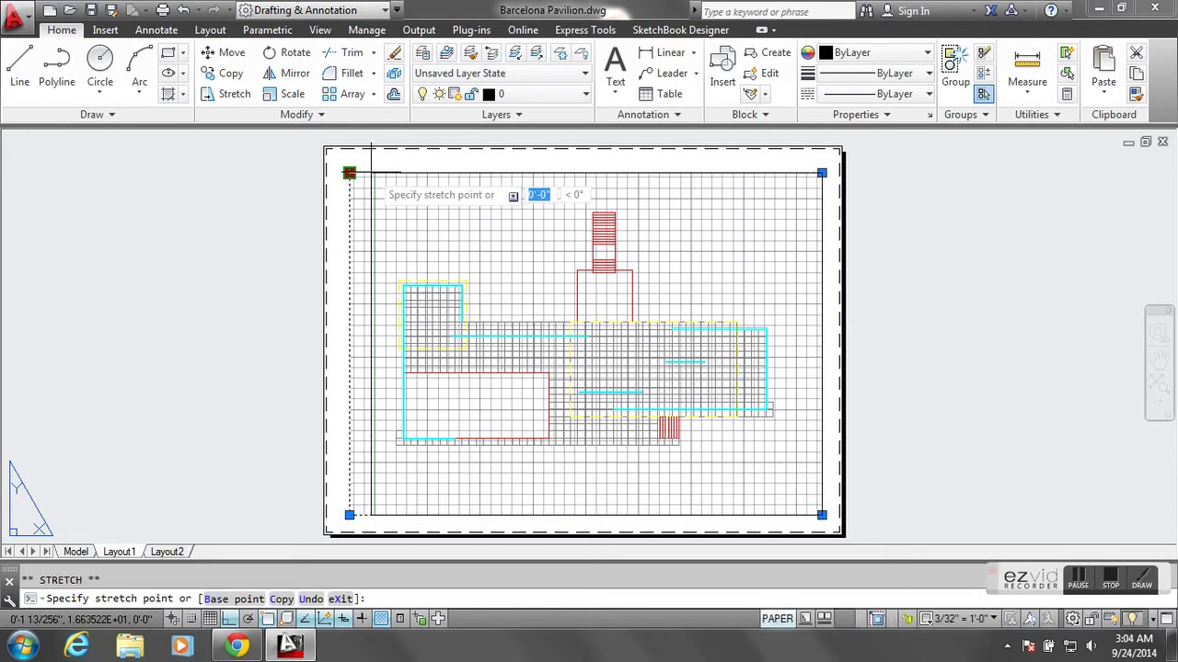
{"action": "left_click", "coordinate": [367, 173]}
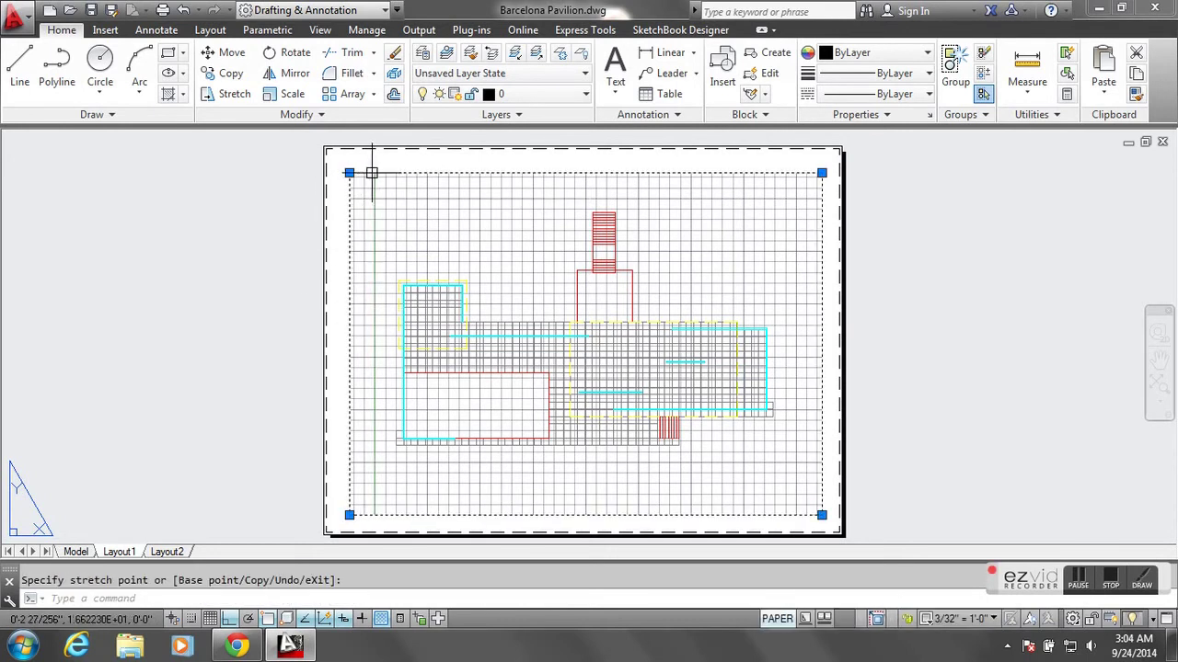
{"action": "left_click", "coordinate": [821, 173]}
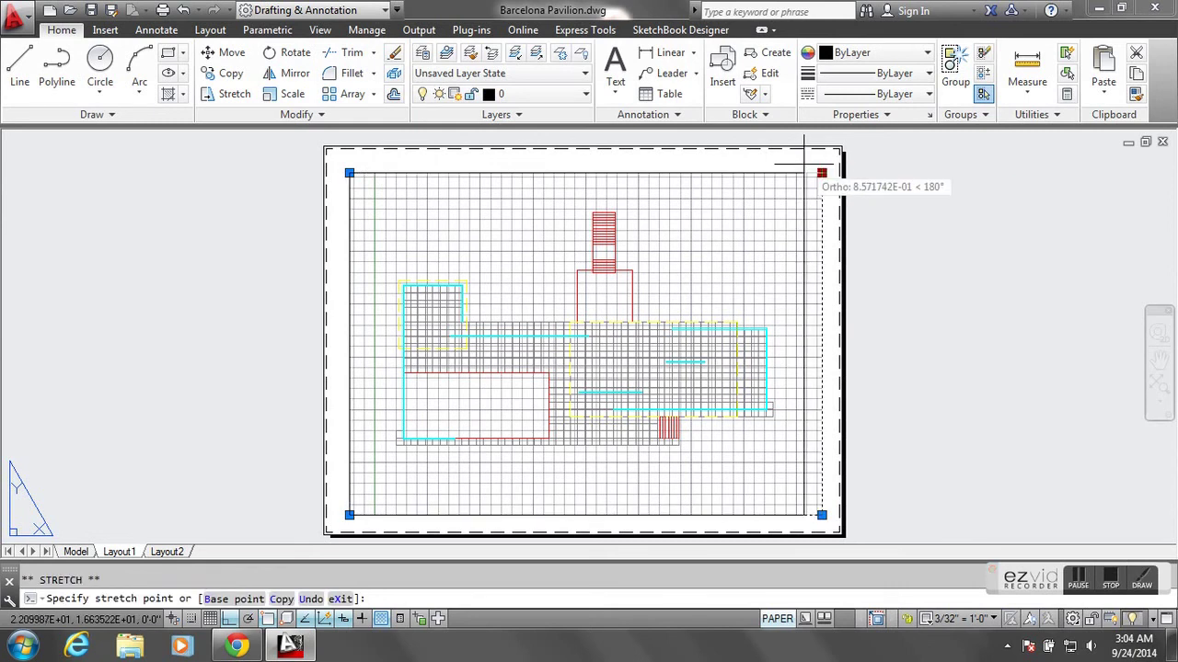
{"action": "left_click", "coordinate": [821, 174]}
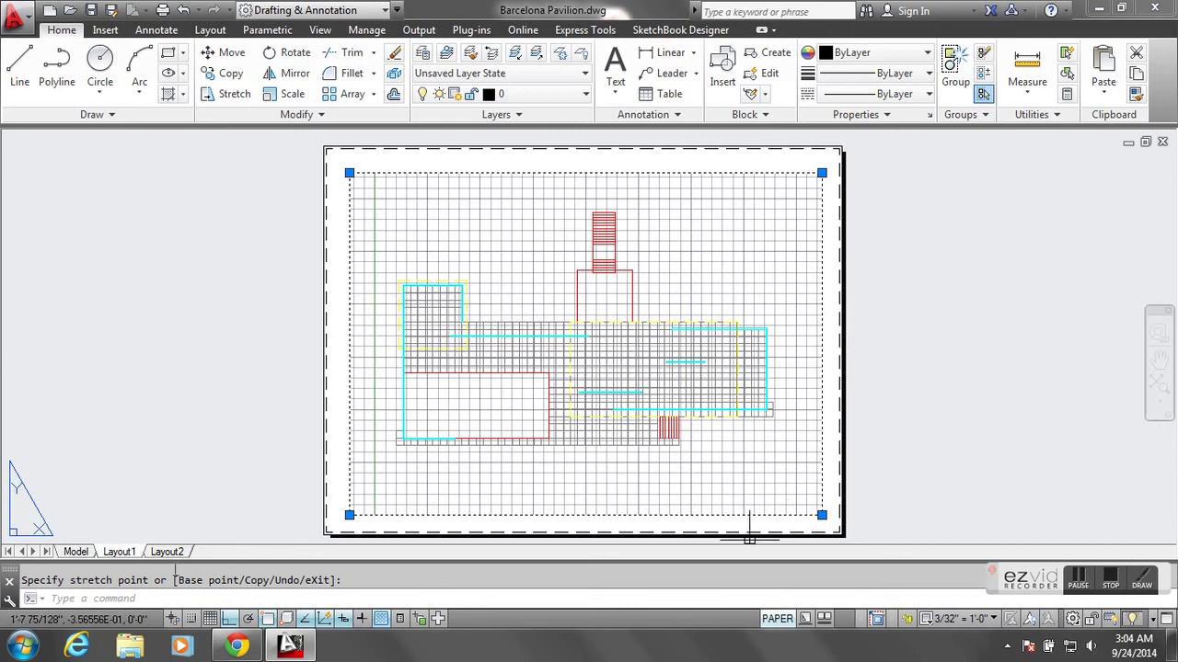
{"action": "left_click", "coordinate": [194, 458]}
{"action": "key", "text": "Escape"}
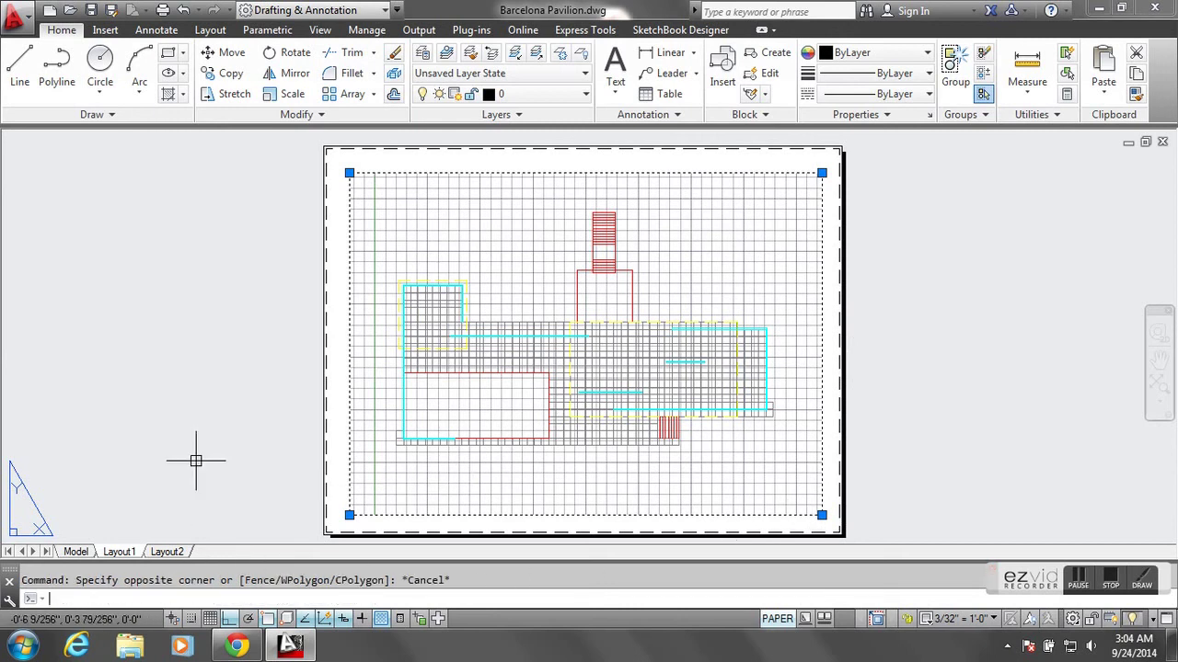
{"action": "key", "text": "Escape"}
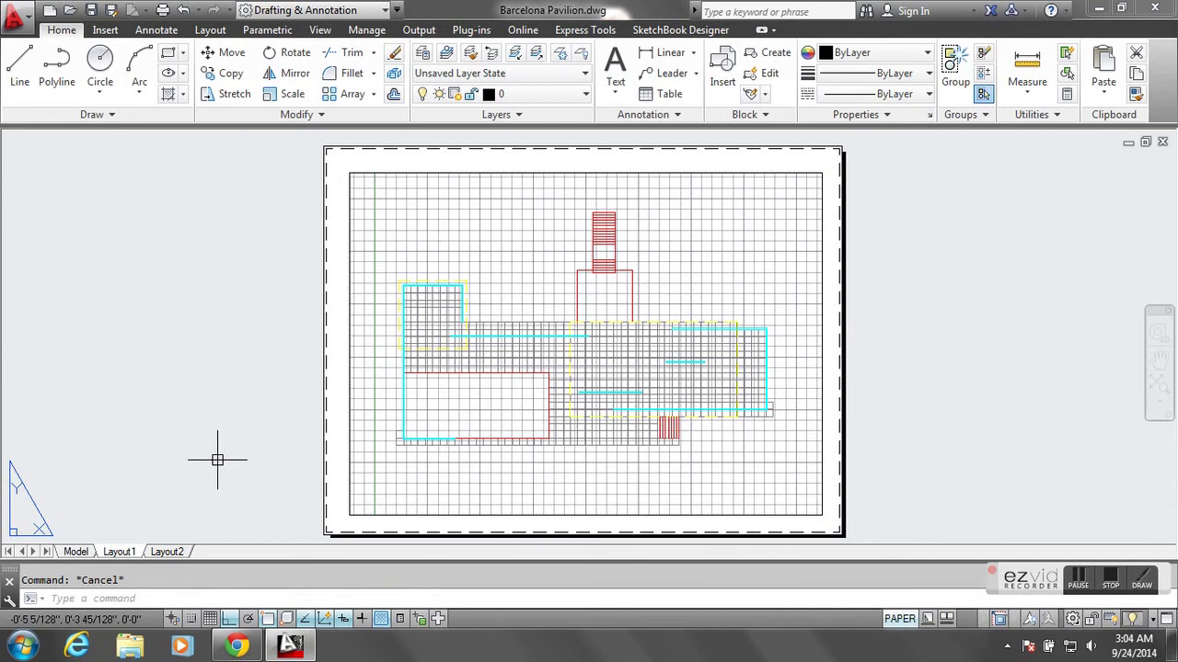
- Plot Layout1 to Adobe PDF, saving it as 'AutoCAD PLOT TEST 18x24' in the AutoCAD tutorials folder
{"action": "right_click", "coordinate": [123, 556]}
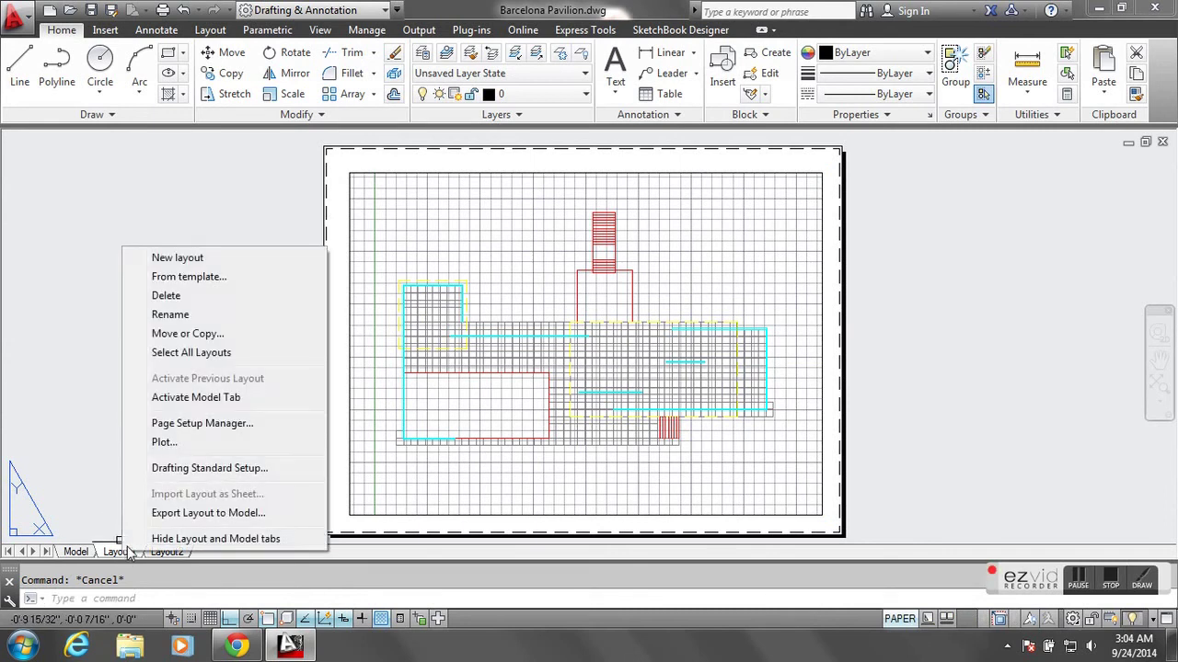
{"action": "left_click", "coordinate": [164, 442]}
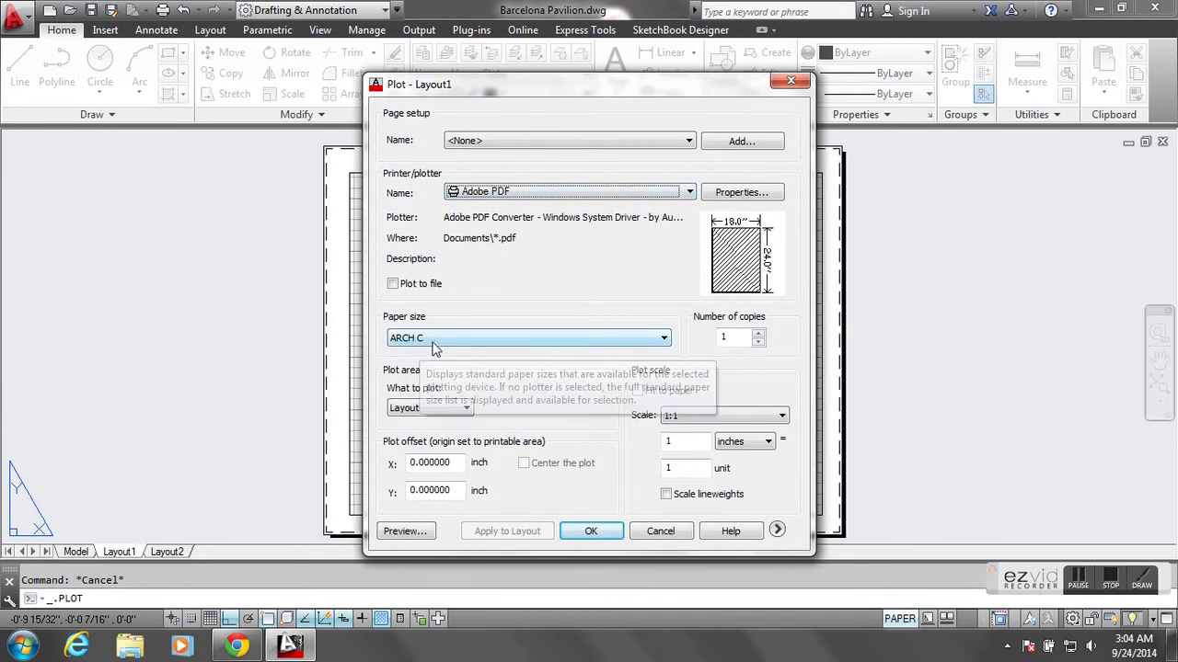
{"action": "left_click", "coordinate": [591, 532]}
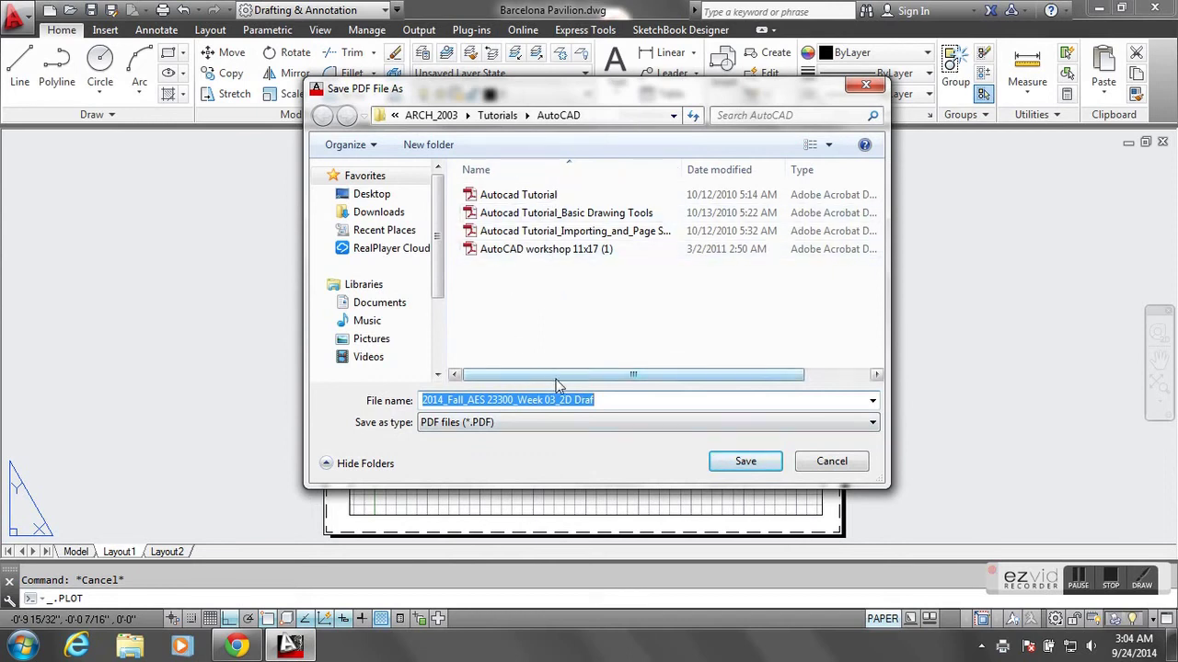
{"action": "type", "text": "A"}
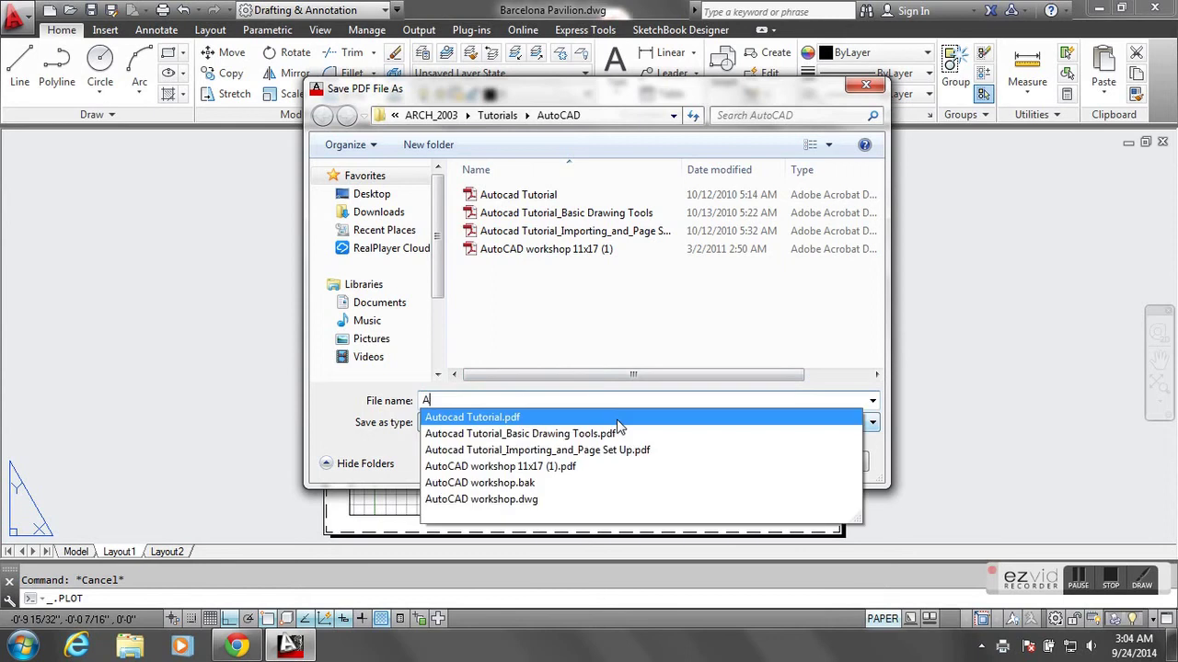
{"action": "type", "text": "utoCAD "}
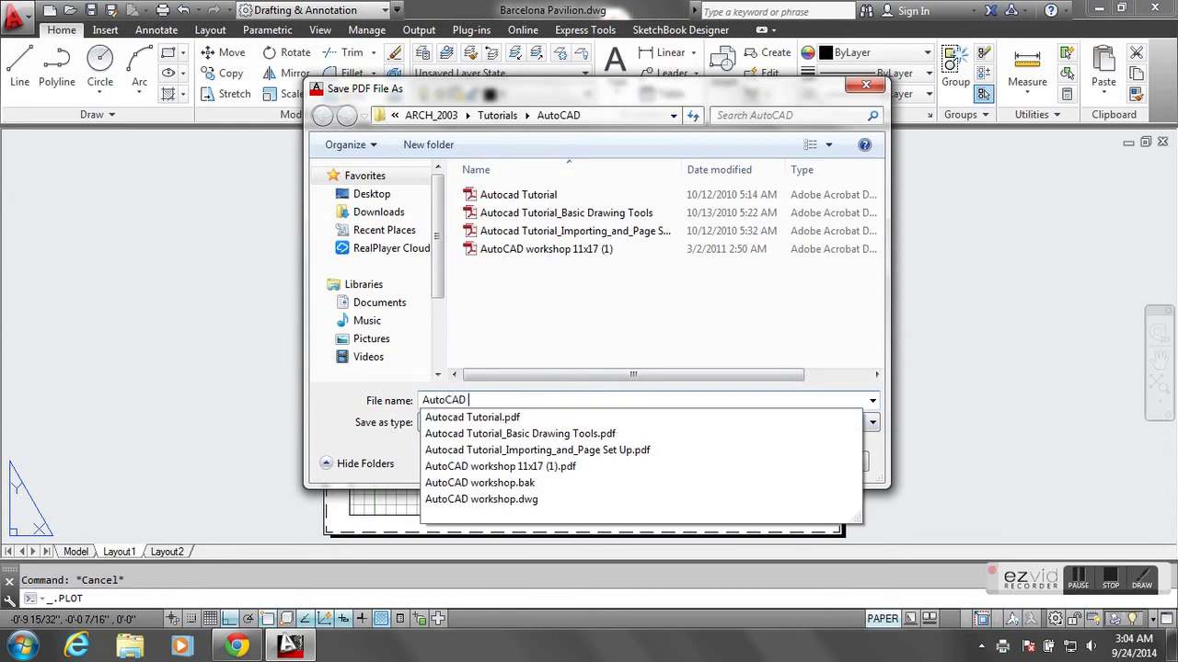
{"action": "type", "text": "PLo"}
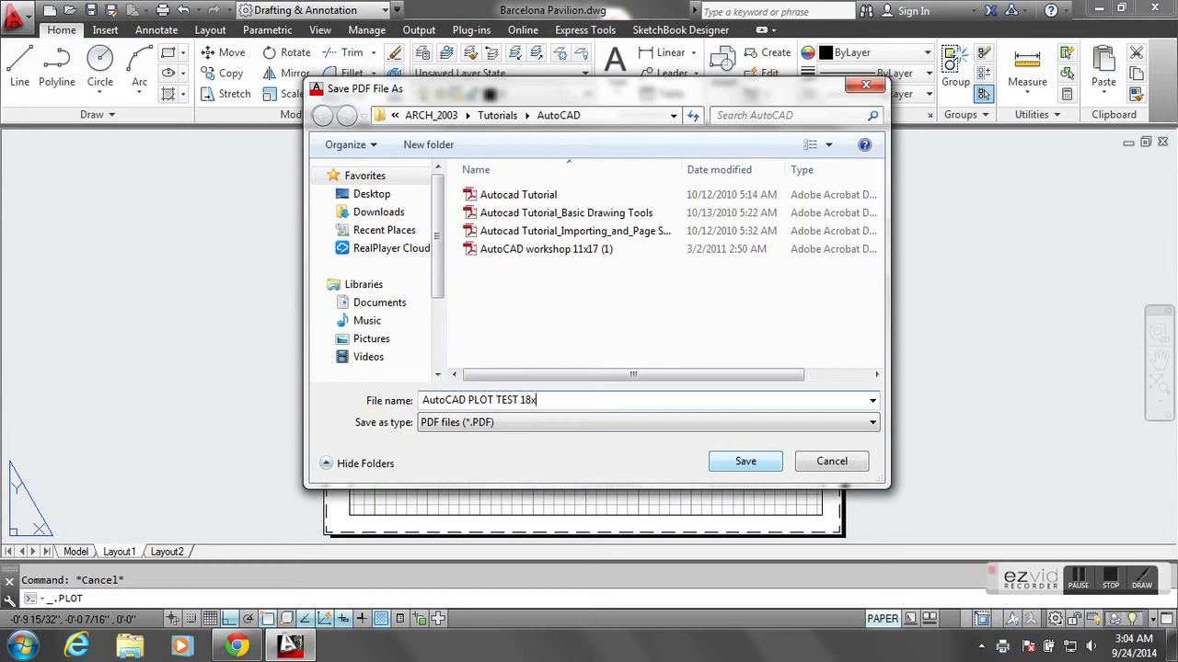
{"action": "left_click", "coordinate": [747, 463]}
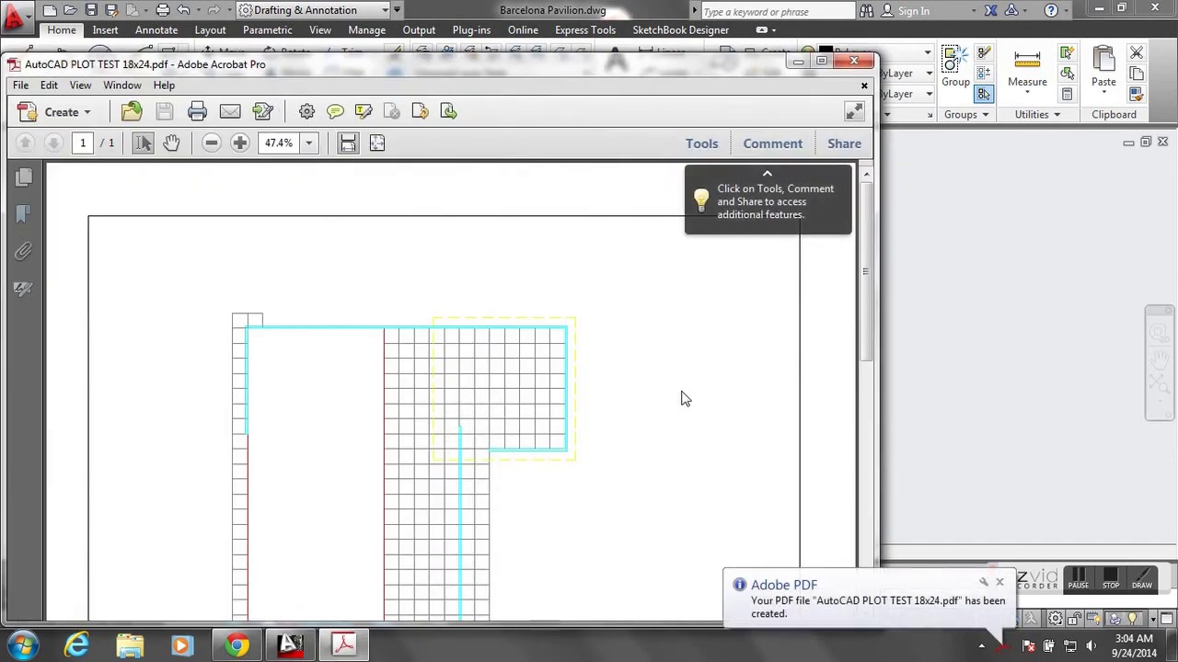
- Fit the page in the window and rotate the PDF page 90° clockwise to landscape
{"action": "left_click", "coordinate": [377, 144]}
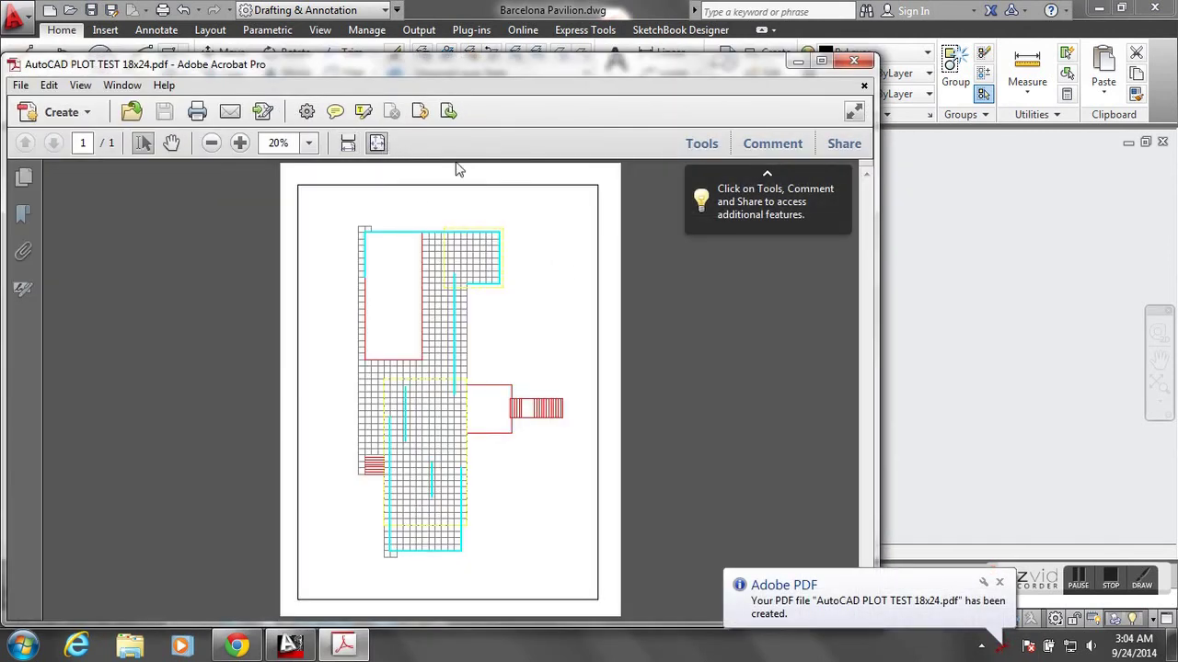
{"action": "left_click_drag", "start_coordinate": [533, 66], "coordinate": [675, 29]}
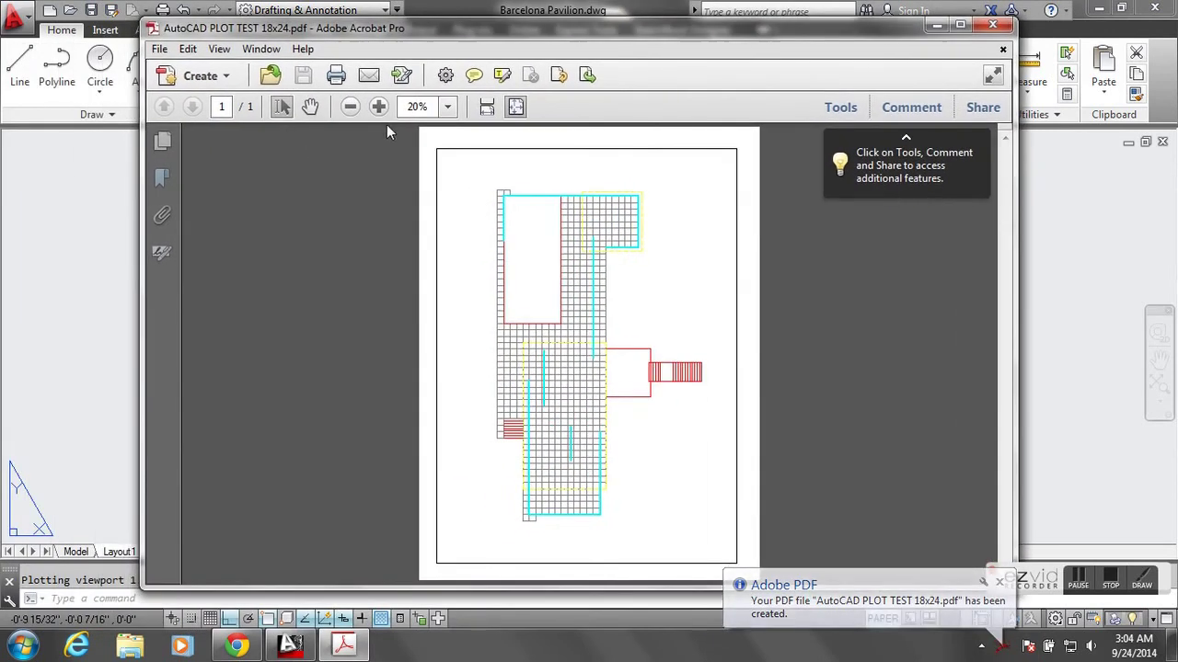
{"action": "left_click", "coordinate": [162, 141]}
{"action": "right_click", "coordinate": [267, 232]}
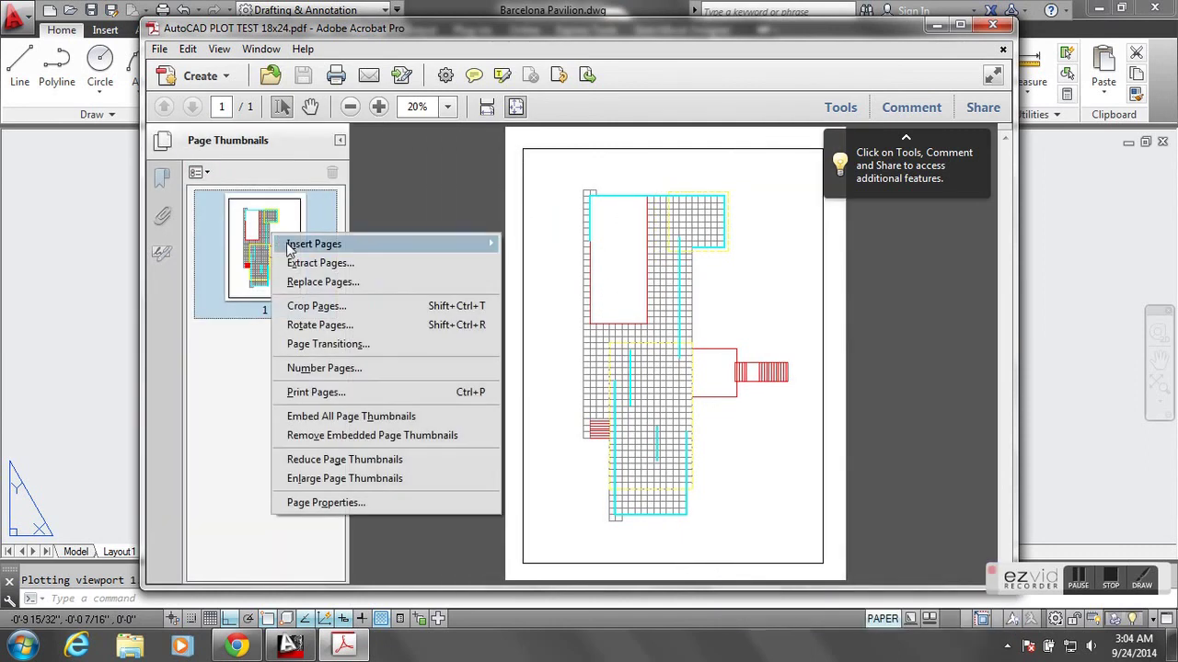
{"action": "left_click", "coordinate": [320, 327]}
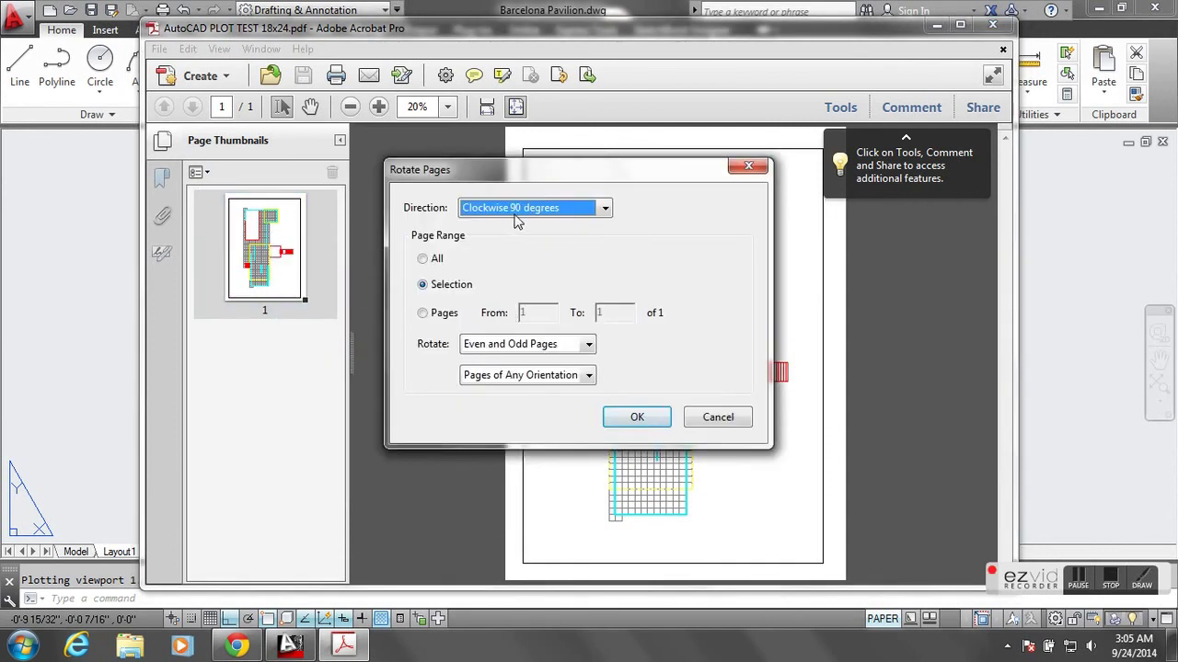
{"action": "left_click", "coordinate": [635, 416]}
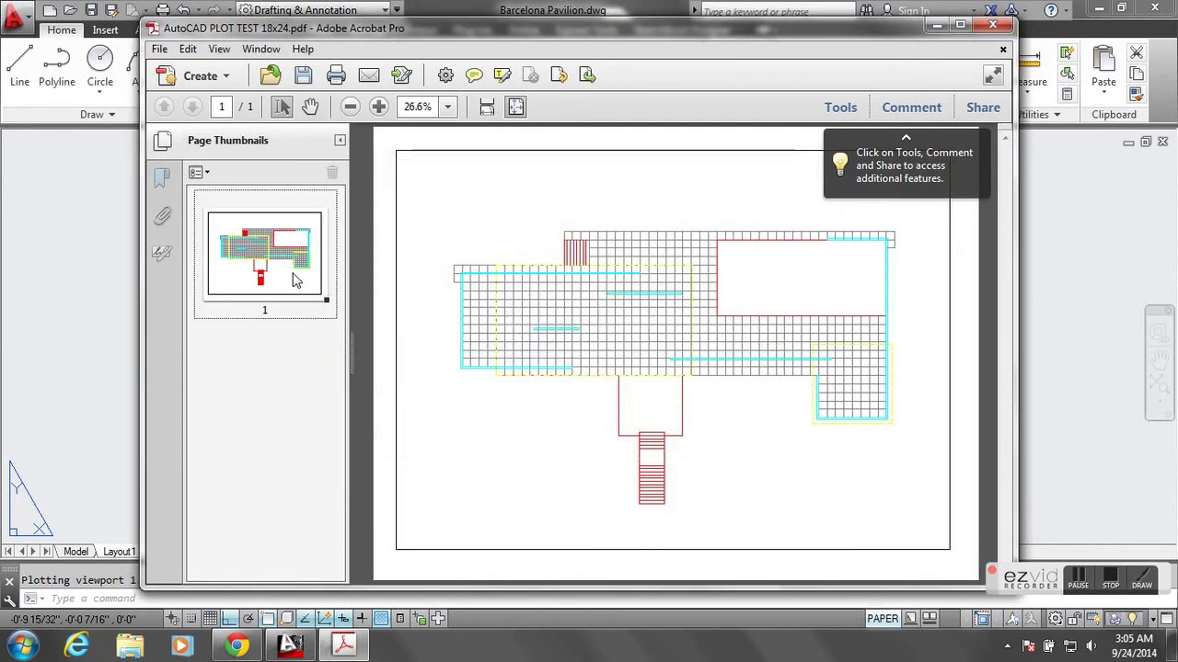
- Rotate the page a further 180° so the plan's stairs point up, and maximize the Acrobat window
{"action": "right_click", "coordinate": [293, 273]}
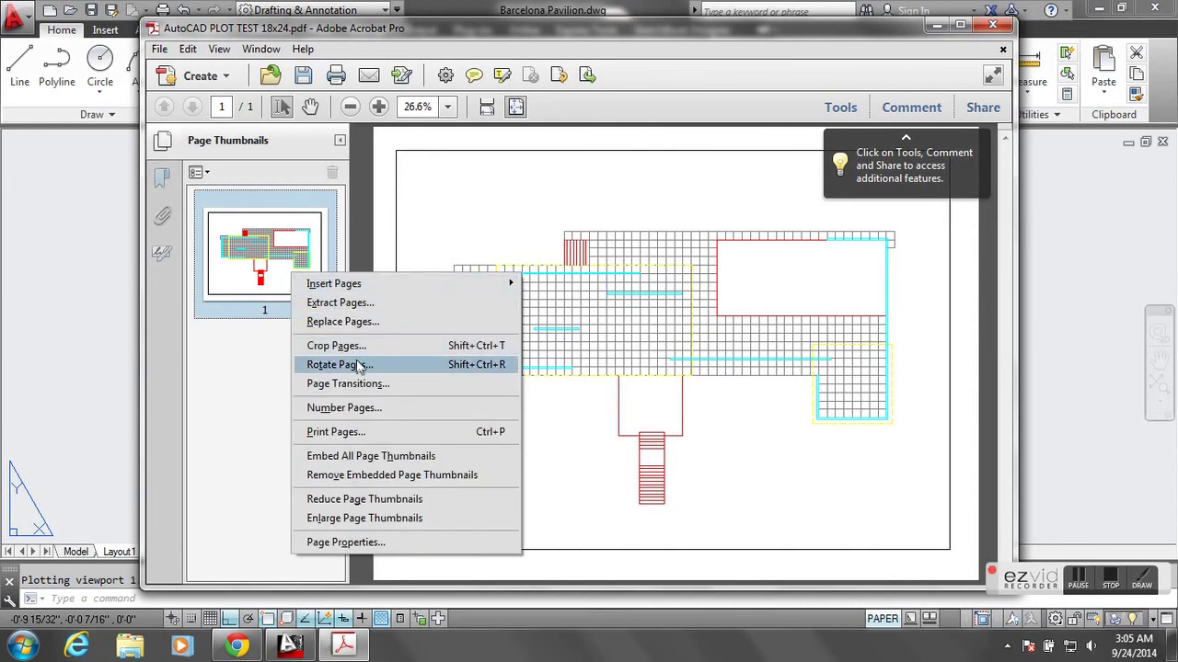
{"action": "left_click", "coordinate": [449, 368]}
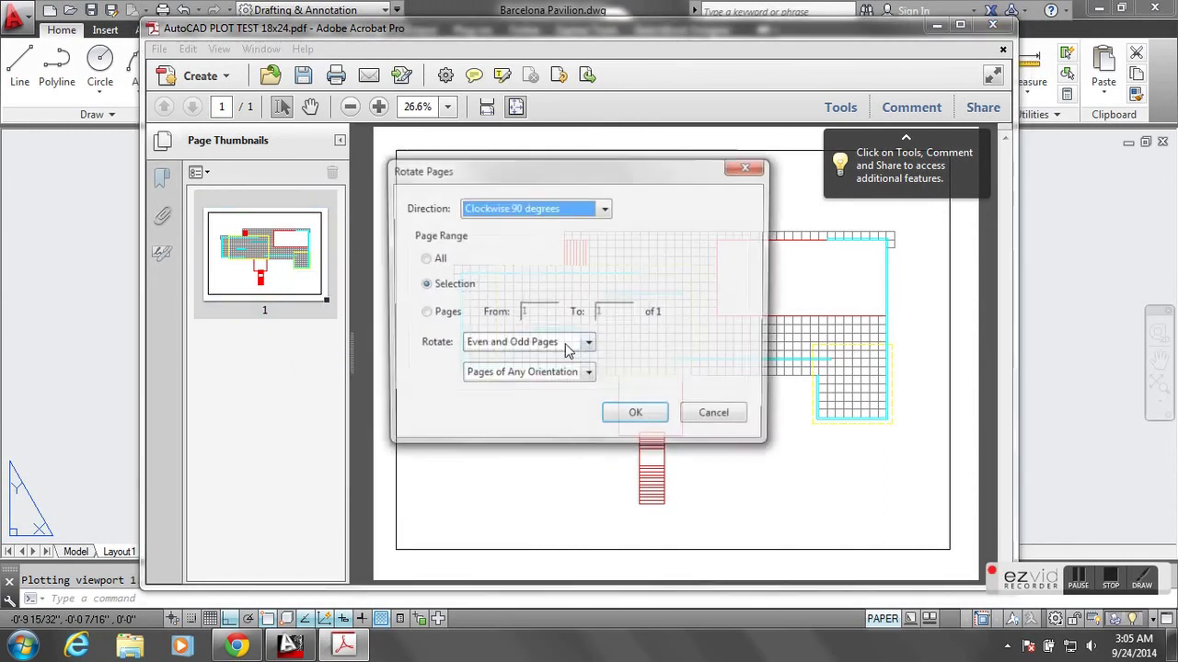
{"action": "left_click", "coordinate": [555, 210]}
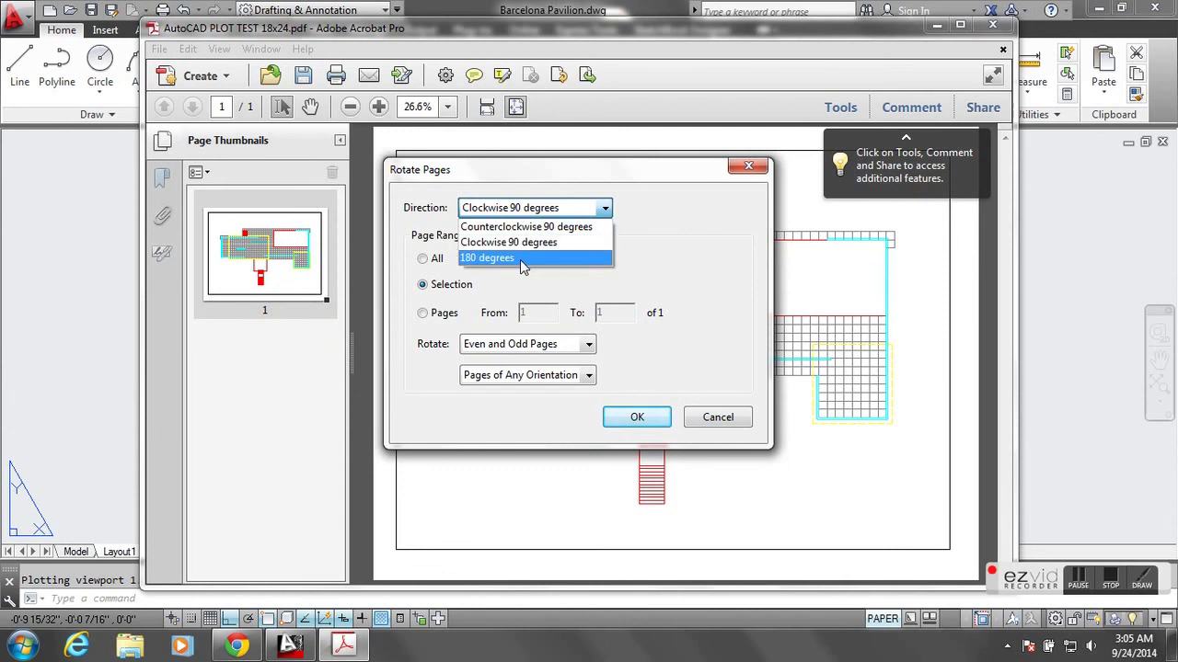
{"action": "left_click", "coordinate": [522, 260]}
{"action": "left_click", "coordinate": [637, 416]}
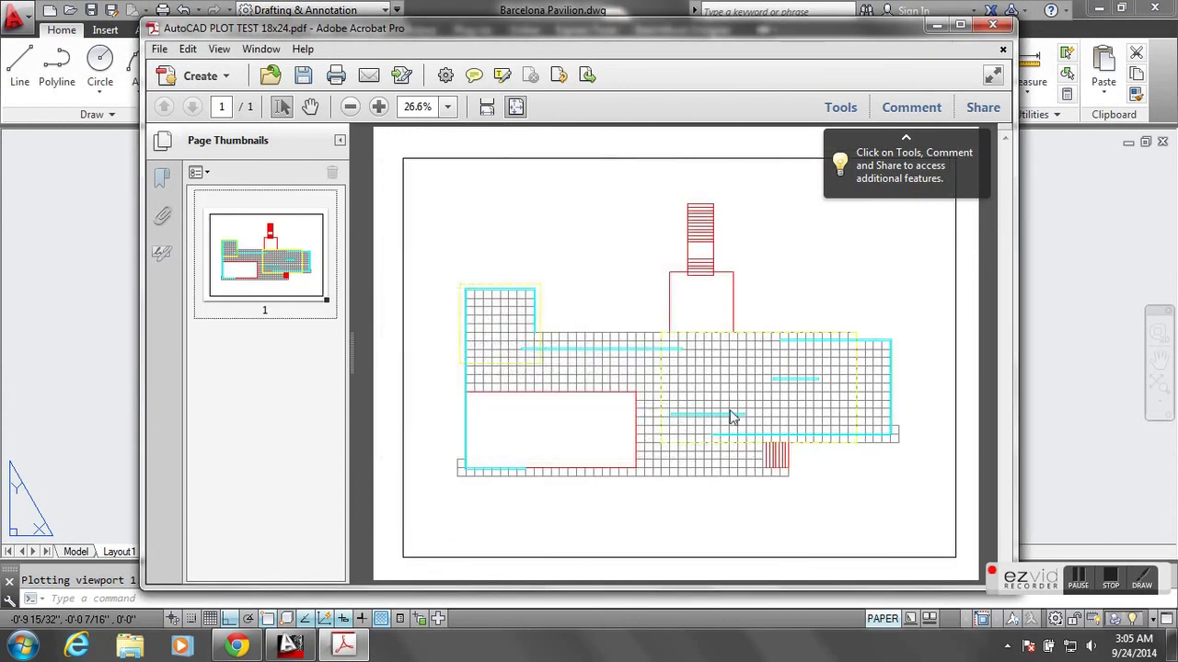
{"action": "left_click", "coordinate": [960, 26]}
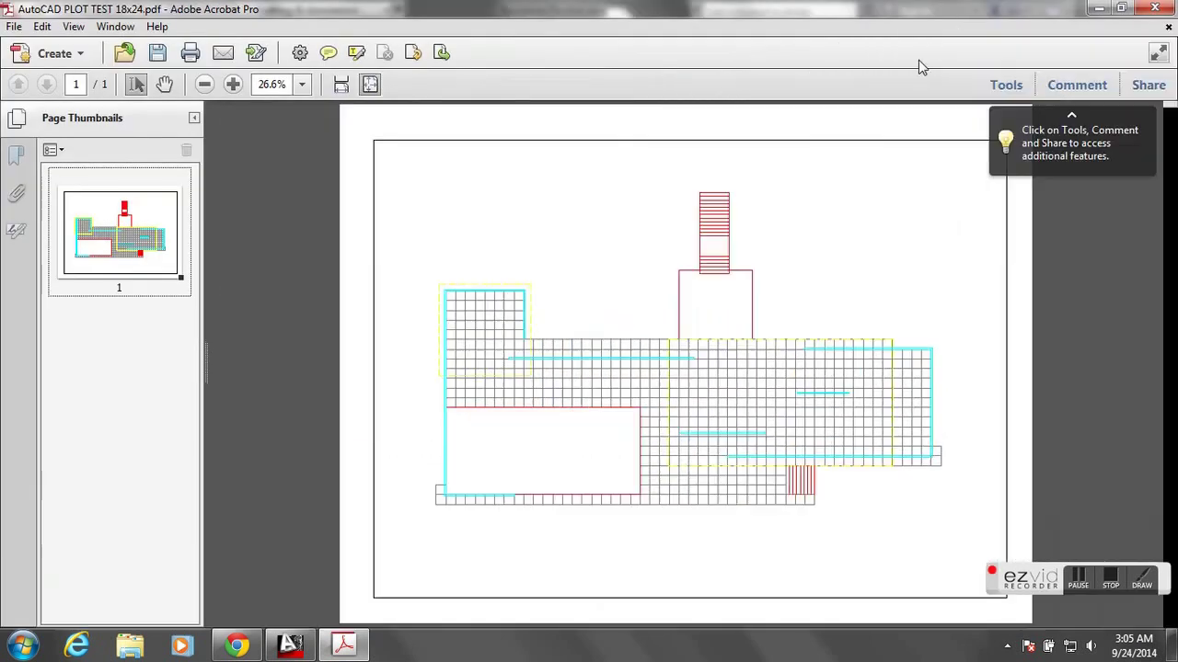